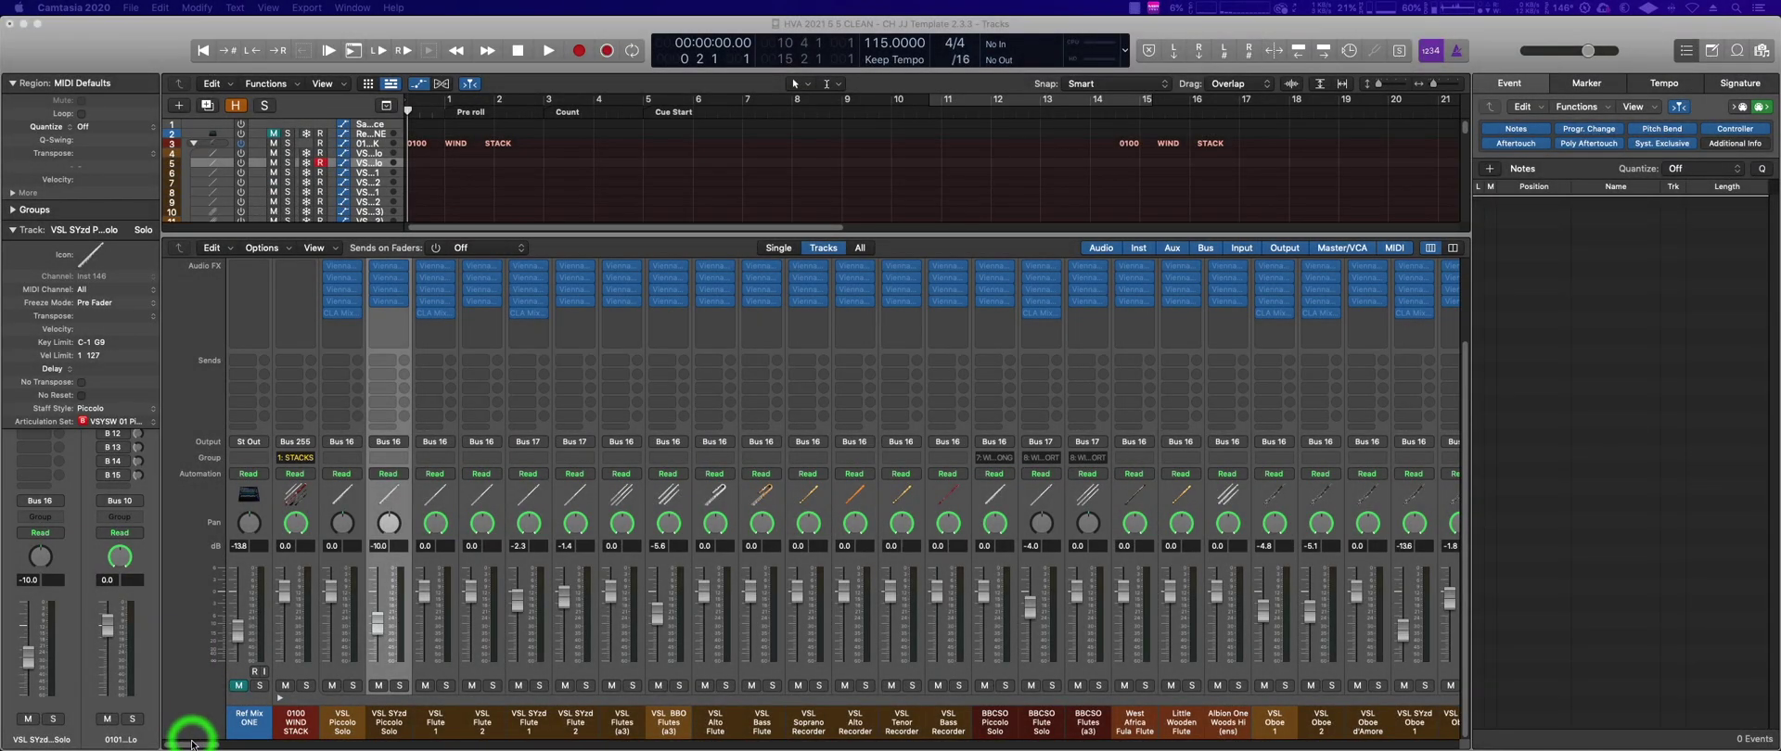
Bring up the HVA 2021 template's mixer showing woodwinds from piccolo through BBCSO Flutes and oboes
drag(192, 742, 184, 707)
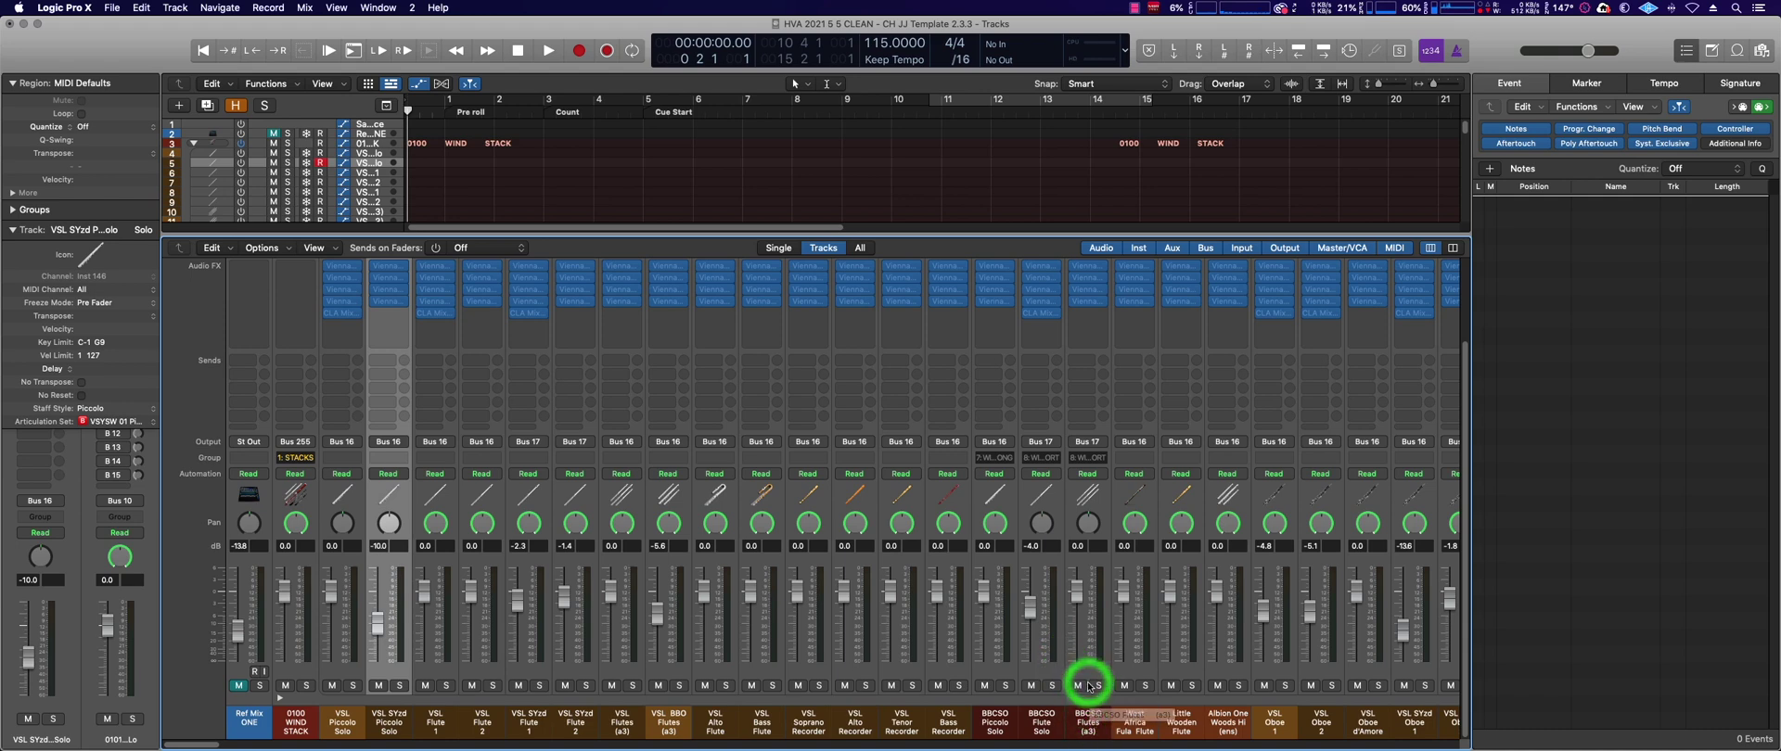
Try loading the BBC Symphony Orchestra instrument on the BBCSO Flutes channel strip
click(1091, 638)
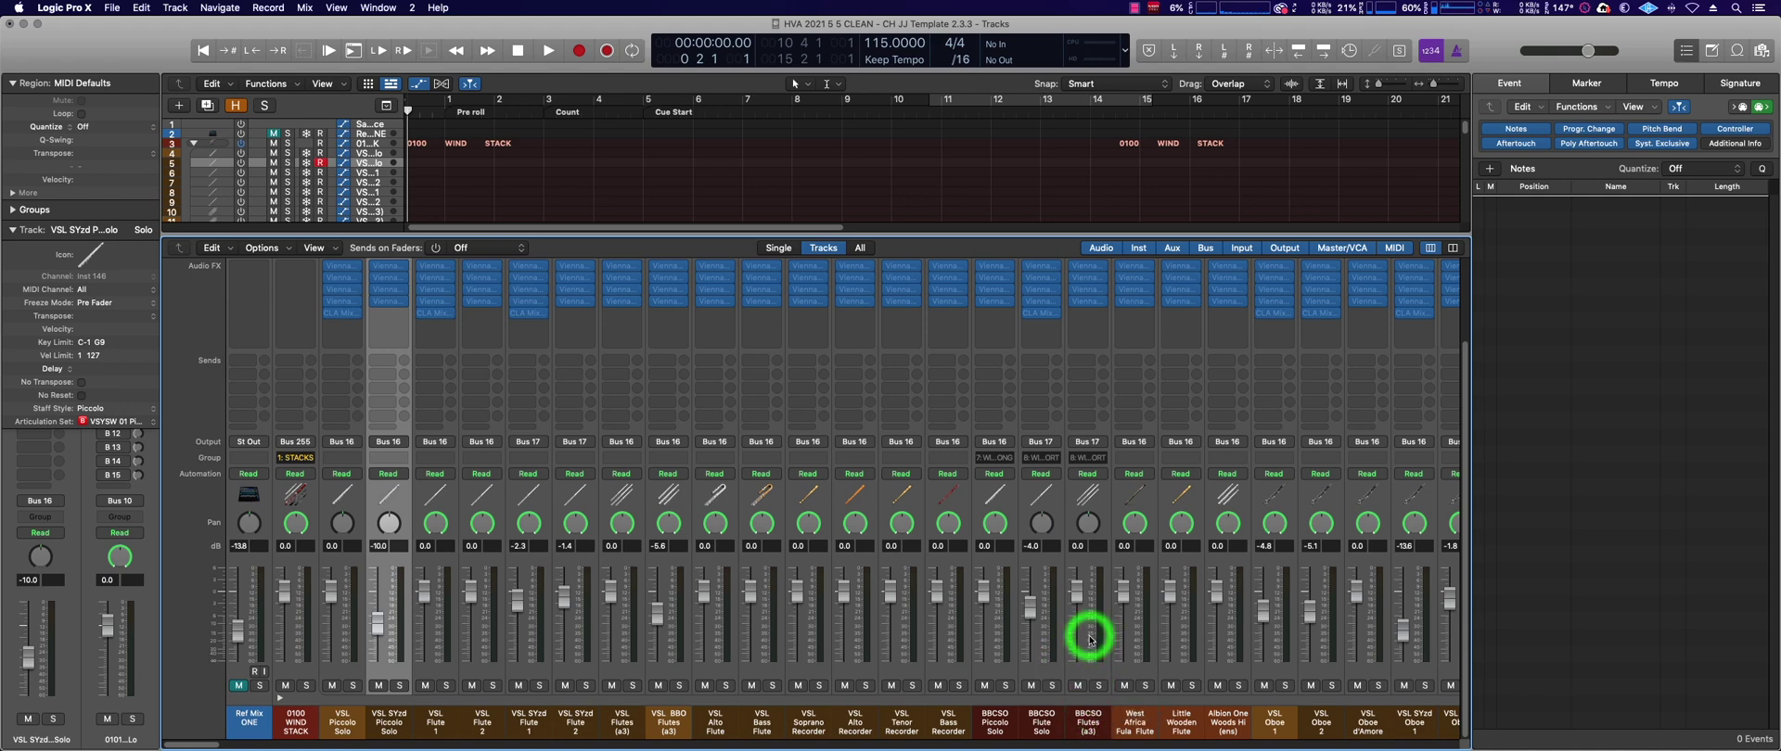
scroll(1091, 639, up, 2)
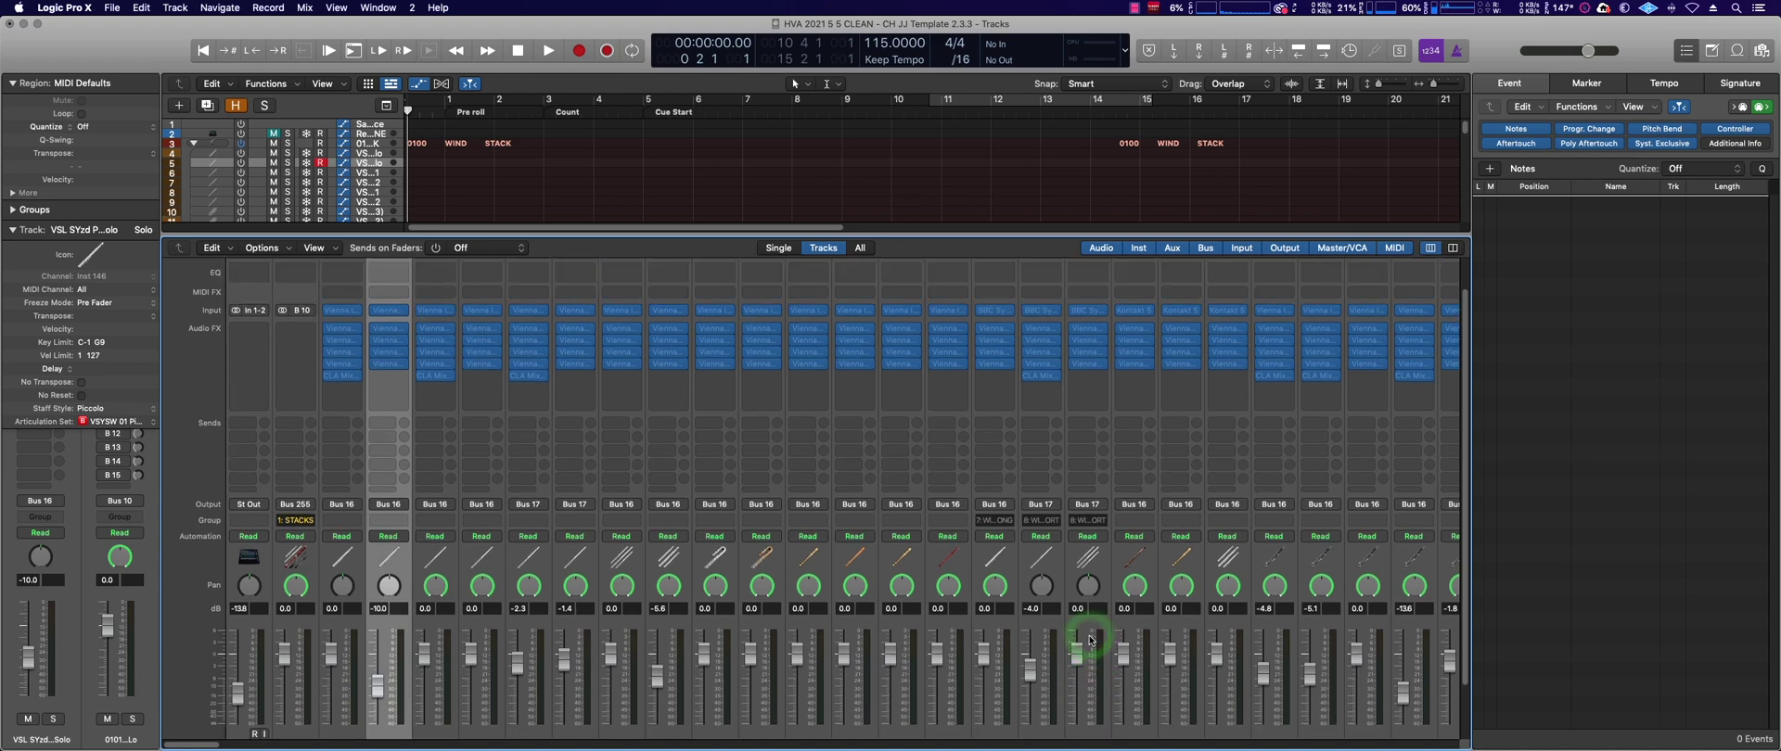
click(1089, 314)
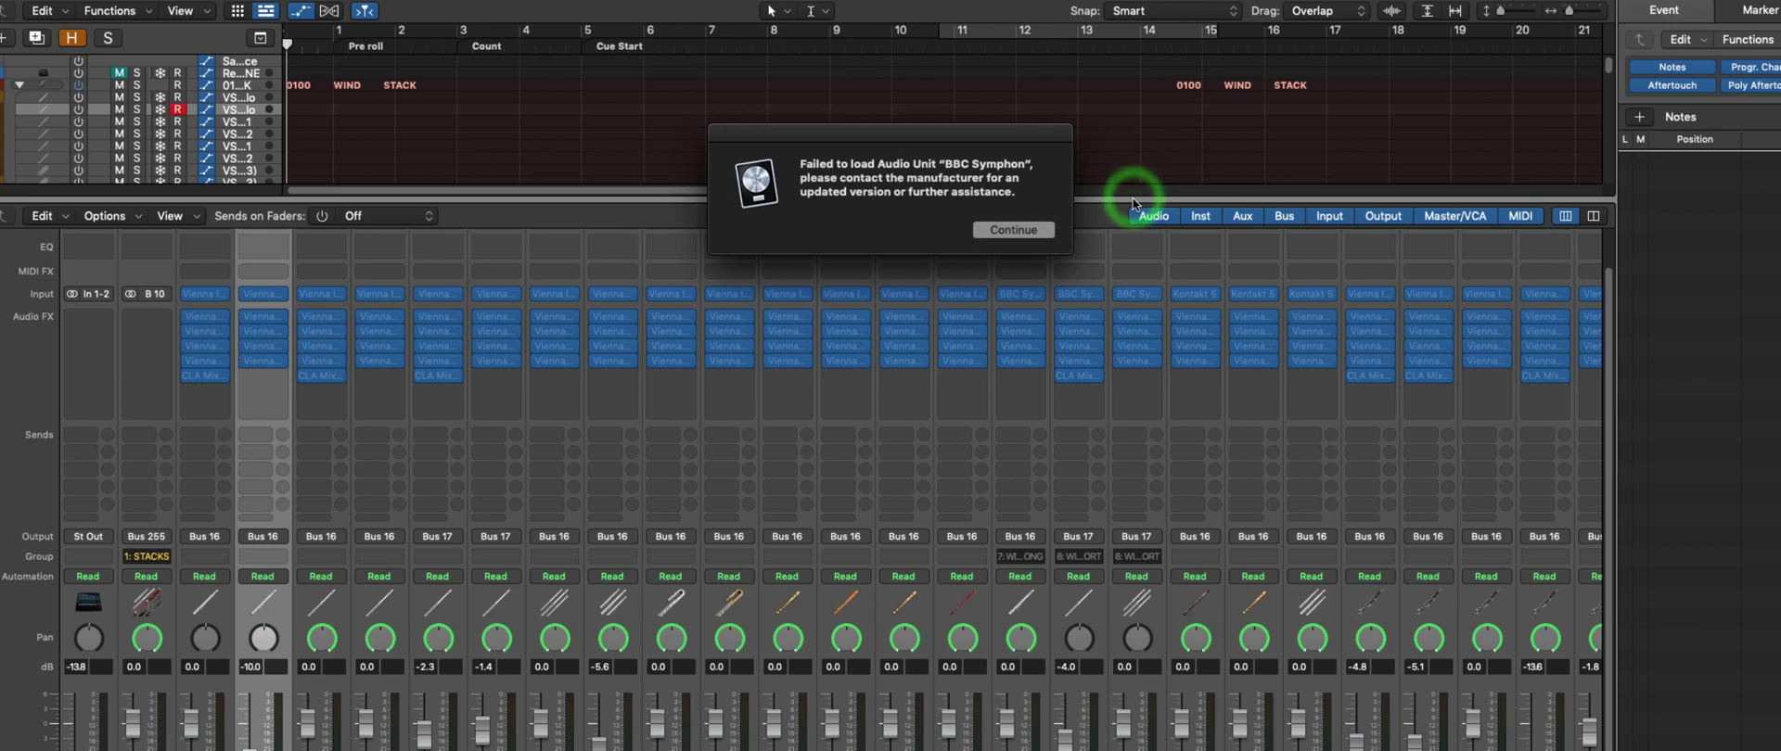
Dismiss the 'Failed to load Audio Unit' alert with Continue
click(1034, 234)
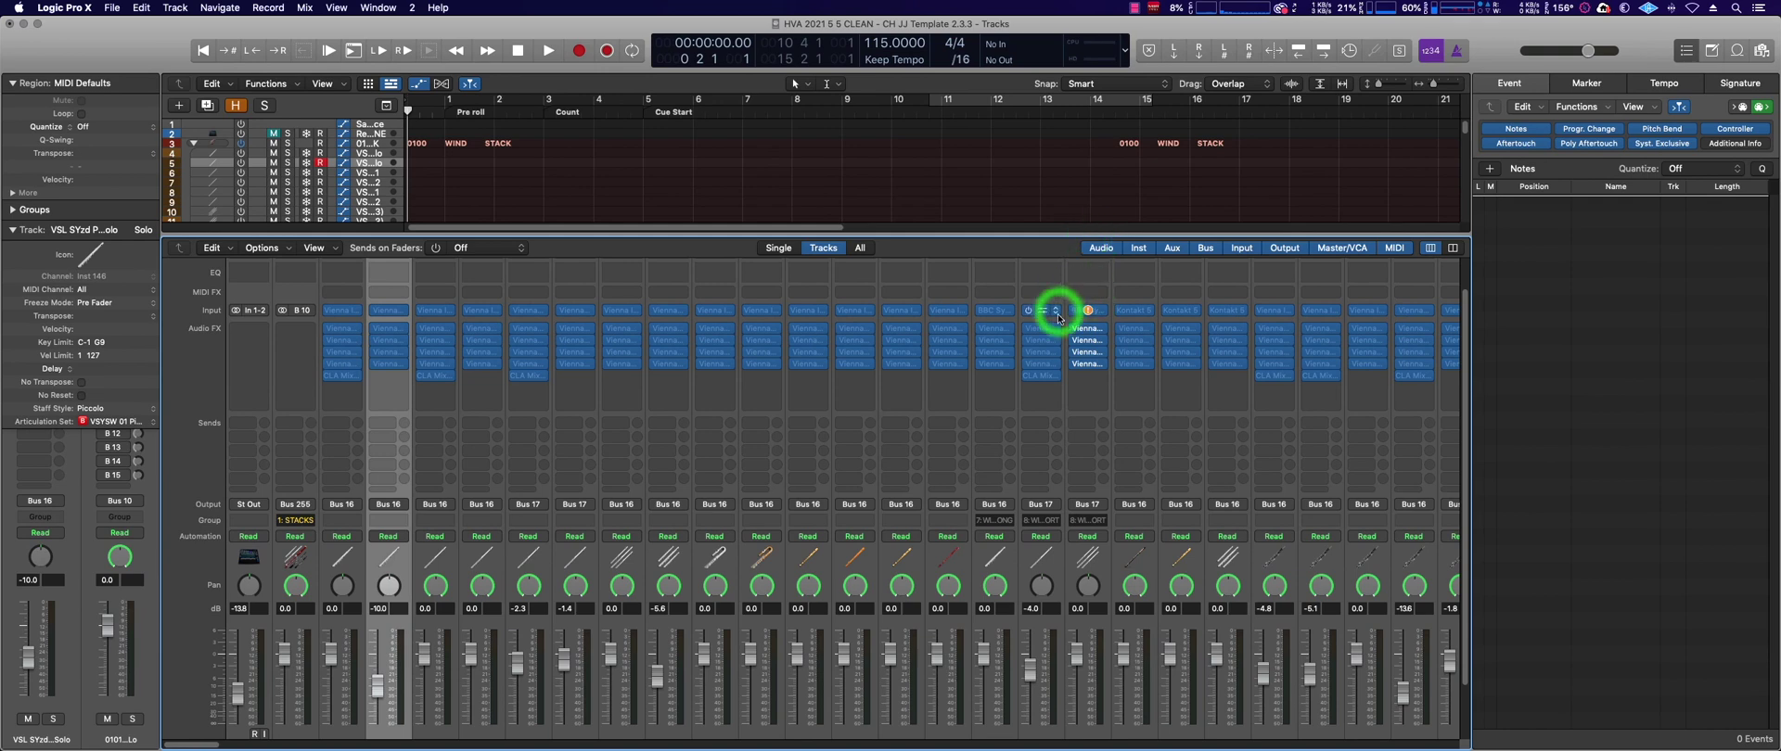
mouse_move(1088, 319)
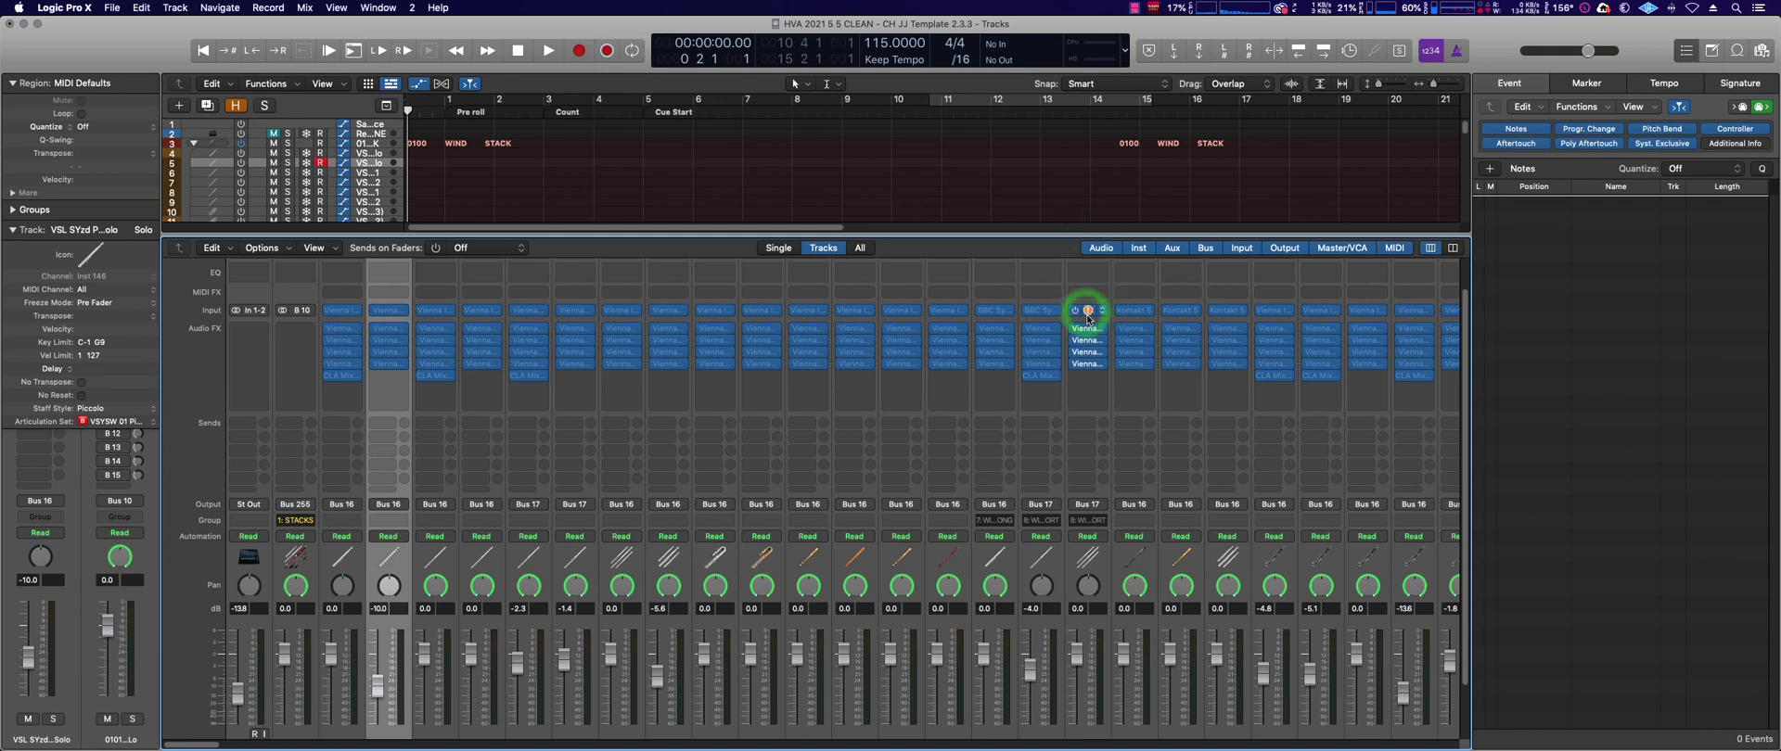
click(1182, 294)
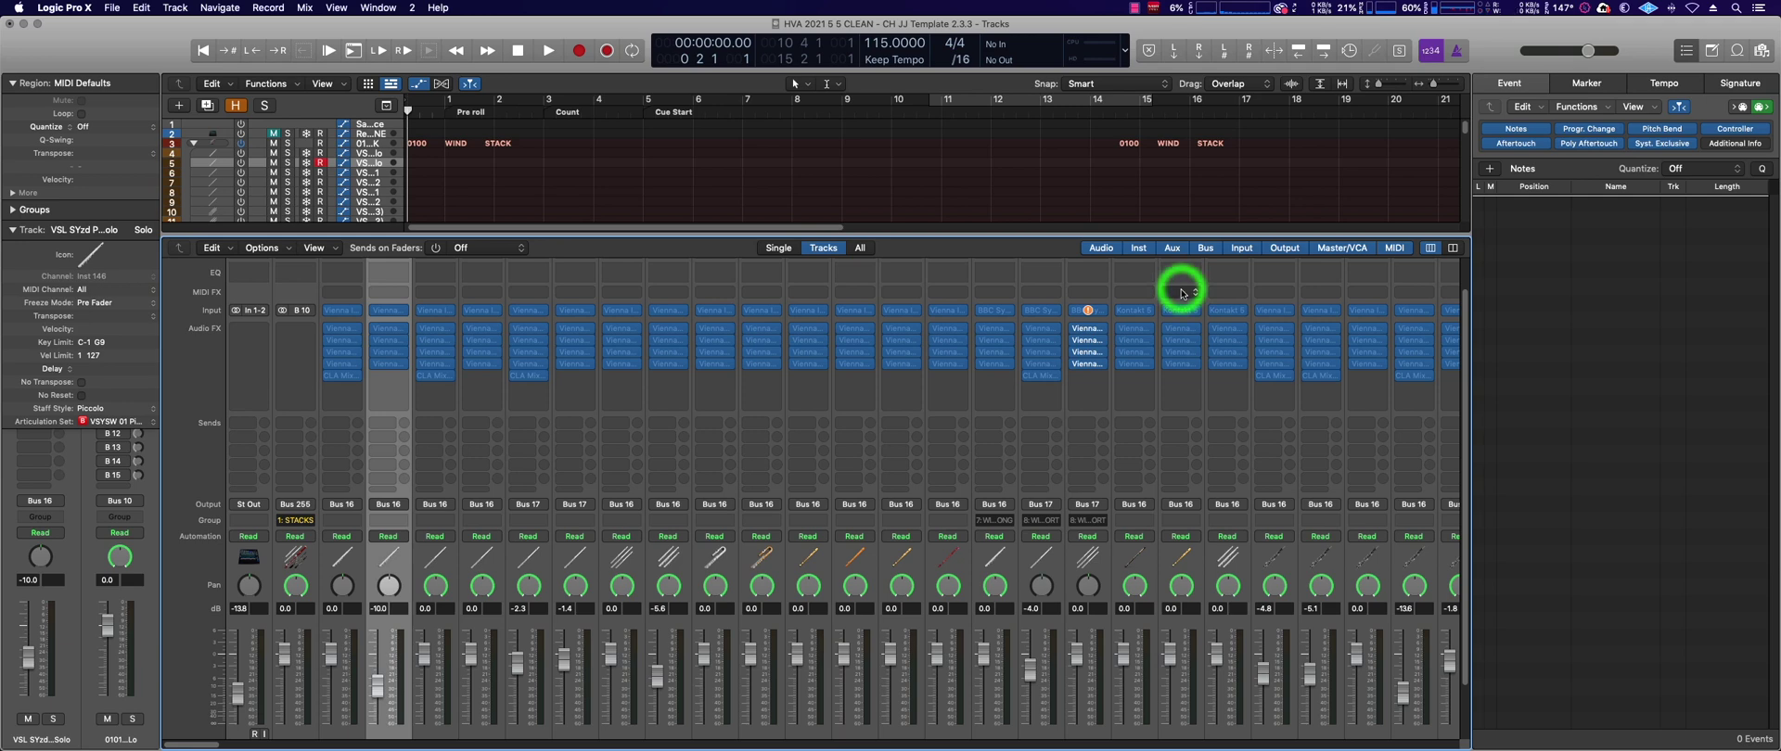
Find the 'Failed to Load Audio Unit' article under Spitfire Help > Technical > Advanced Troubleshooting
click(1182, 294)
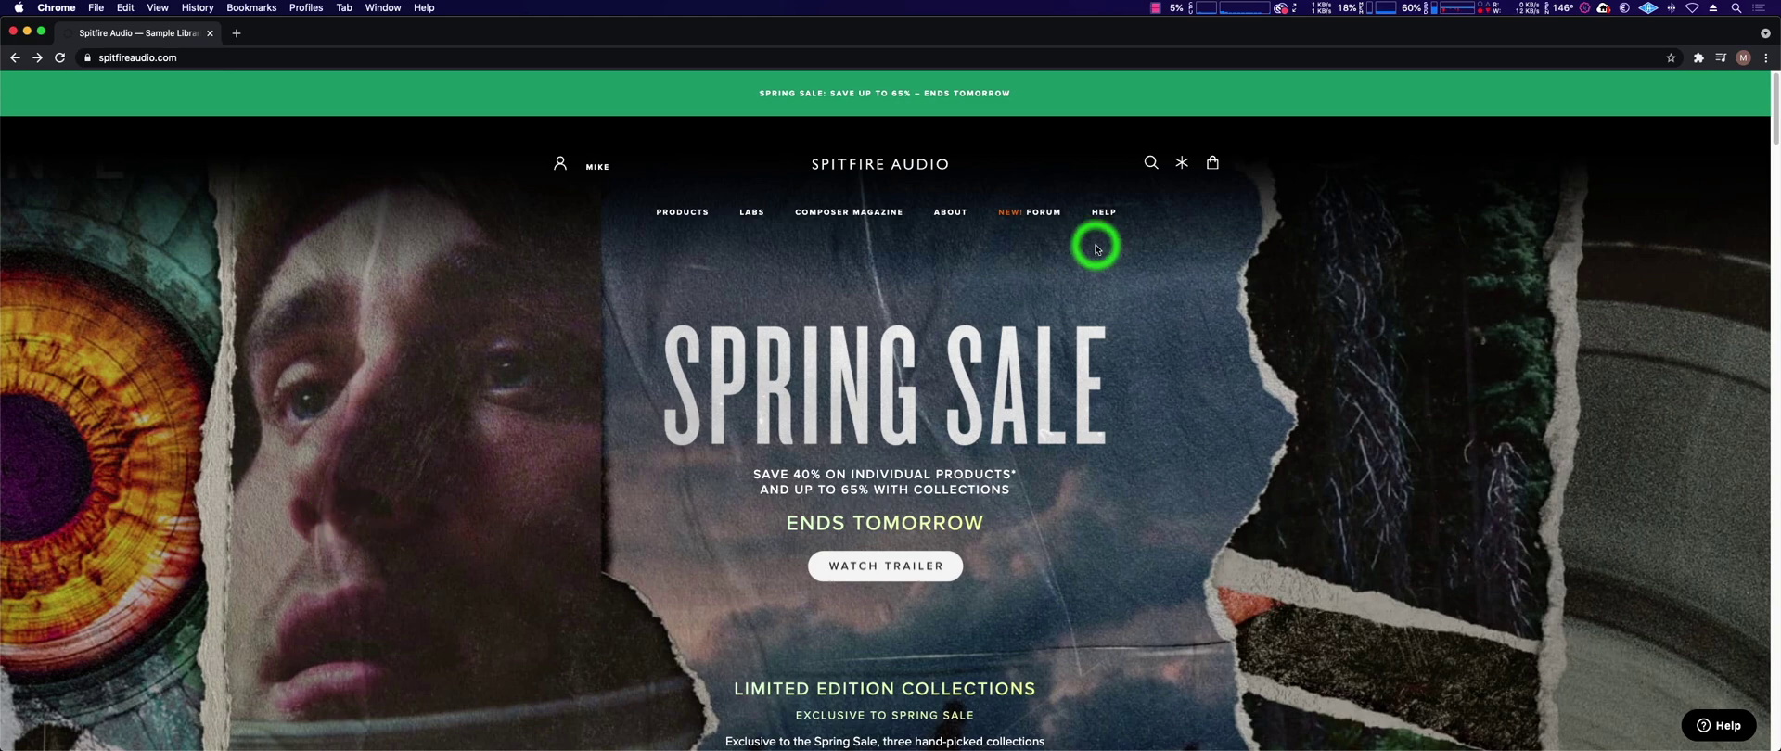
click(1104, 213)
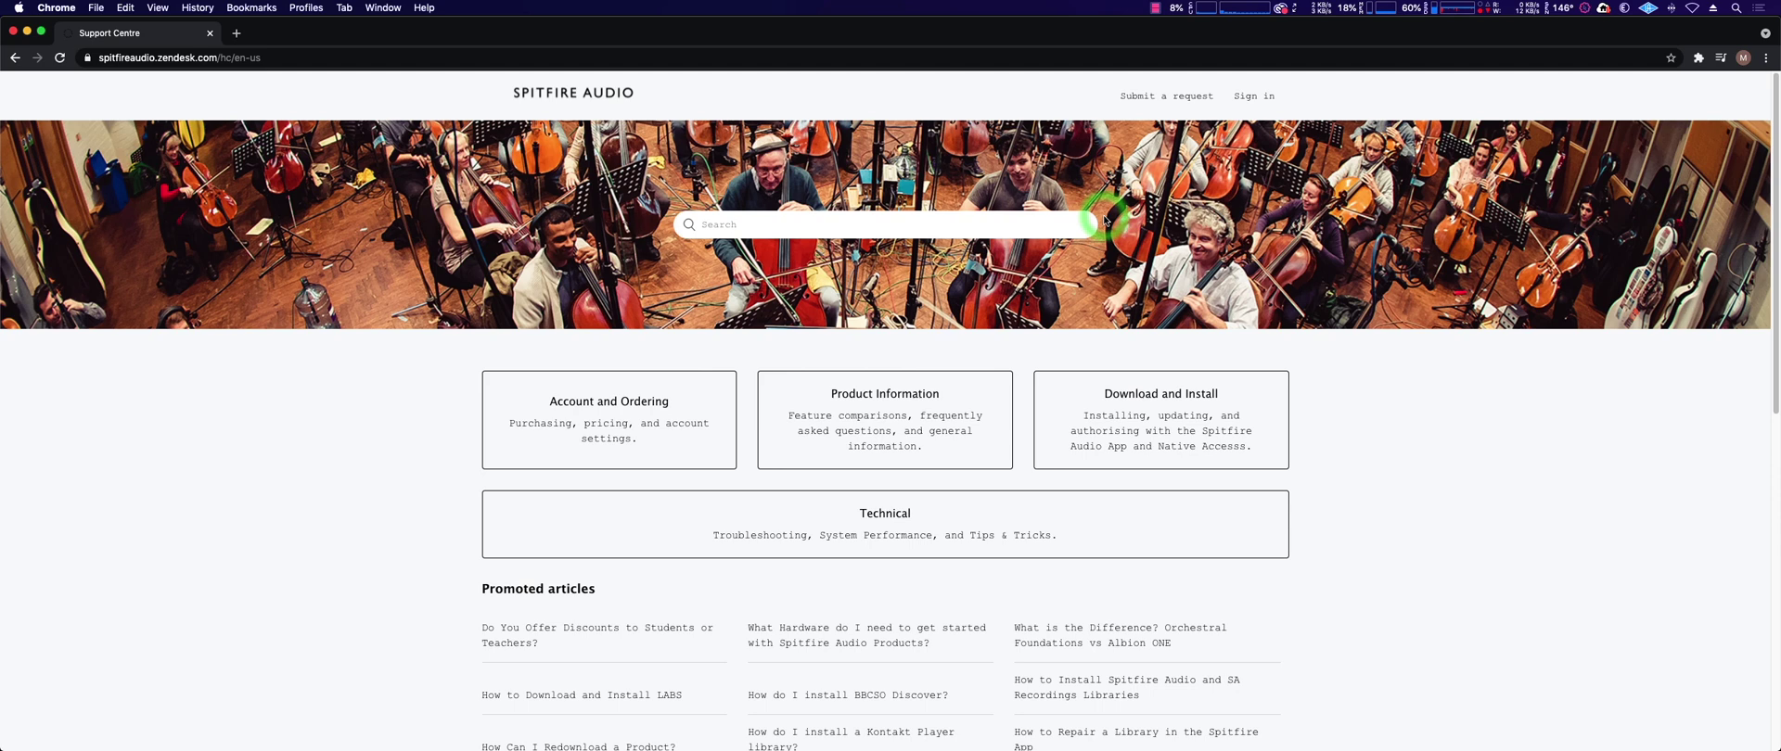
click(940, 516)
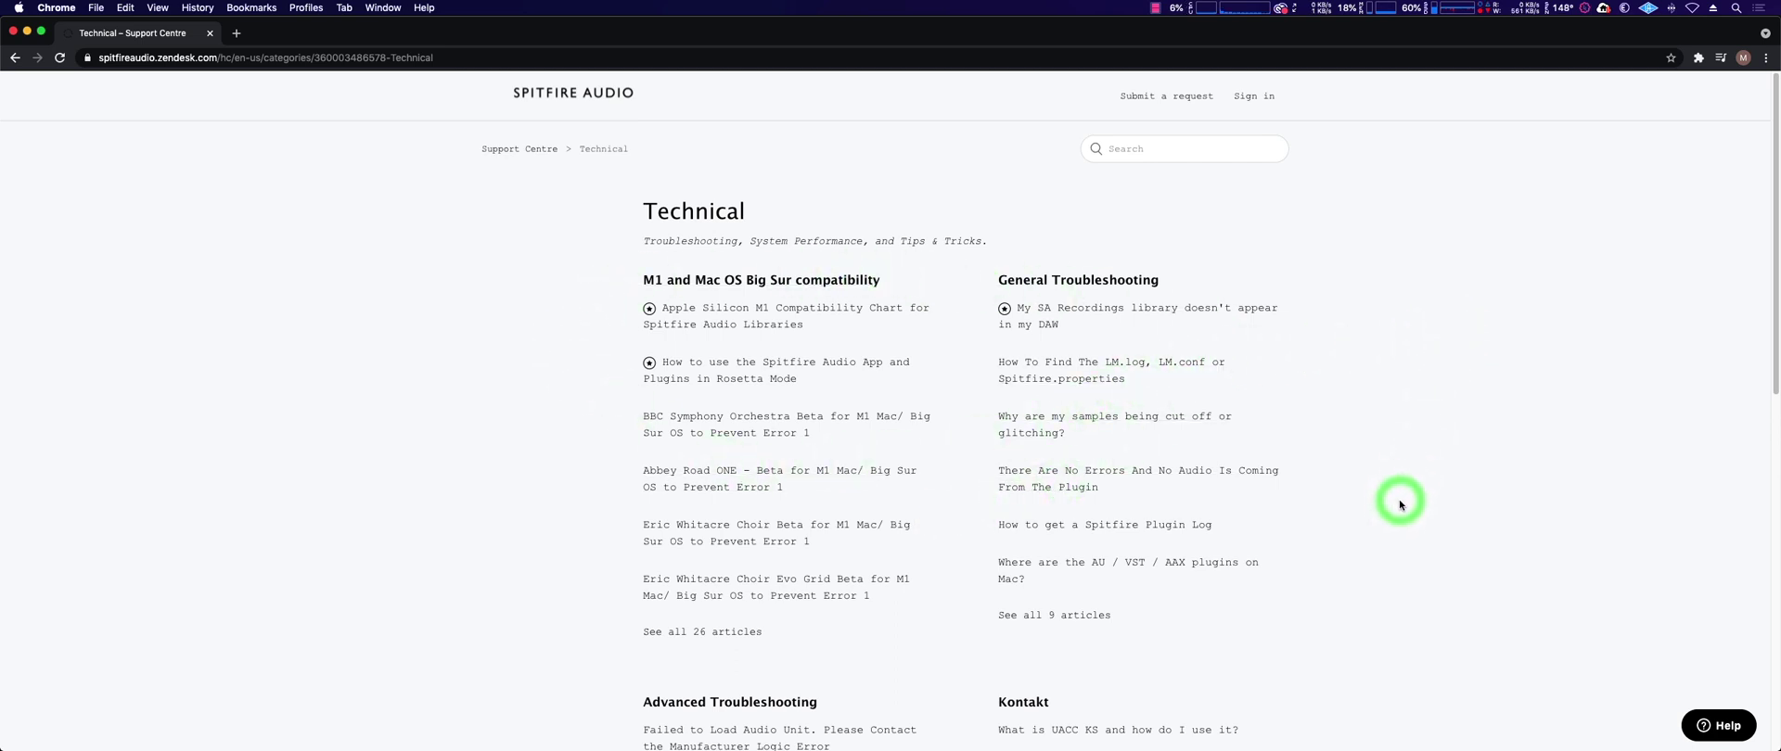
scroll(1397, 512, down, 4)
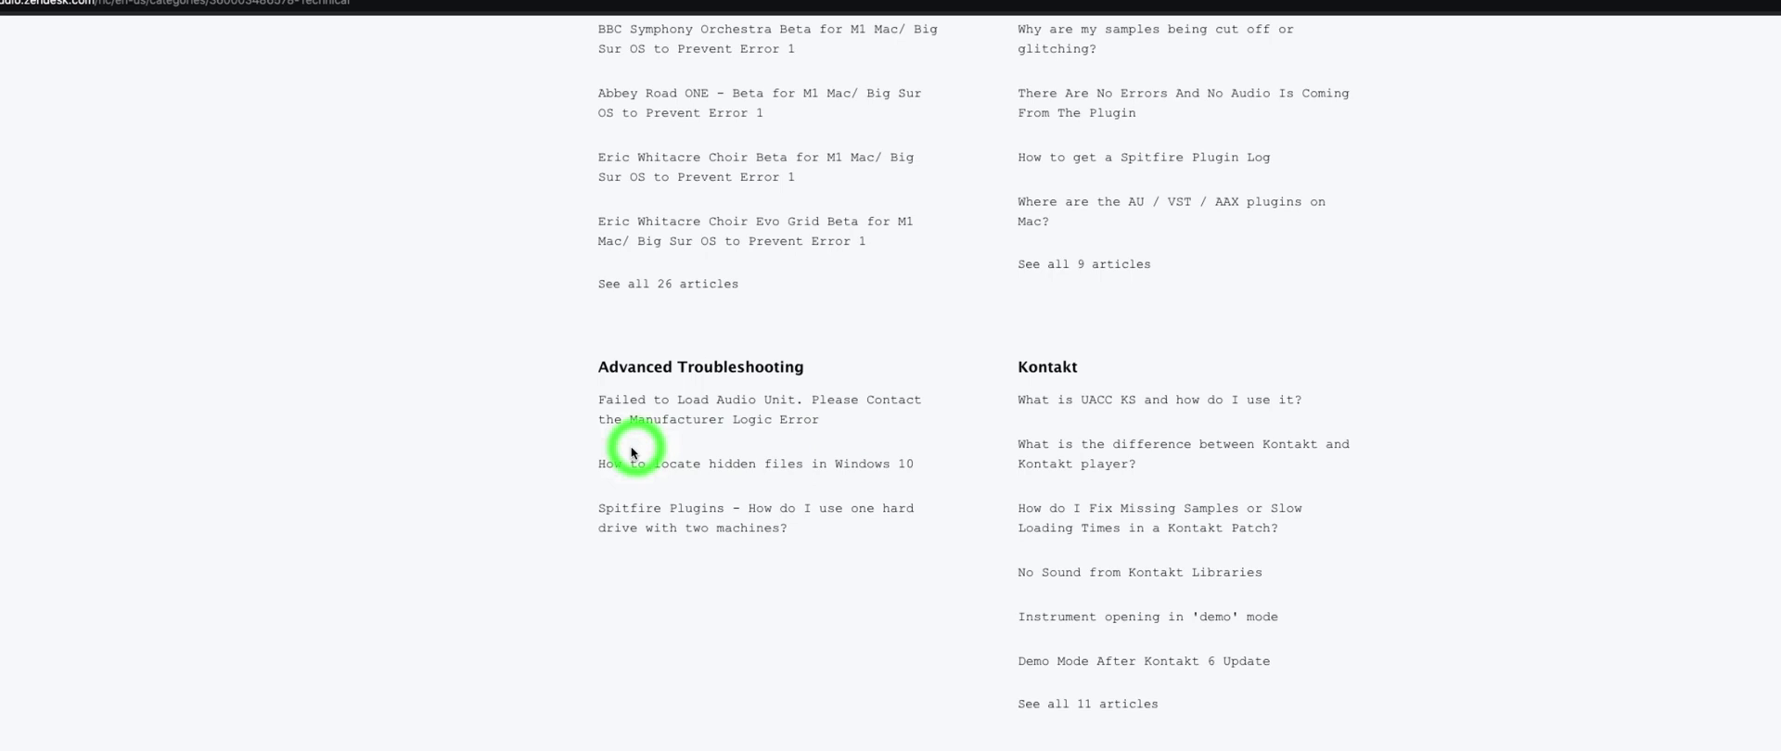
click(670, 418)
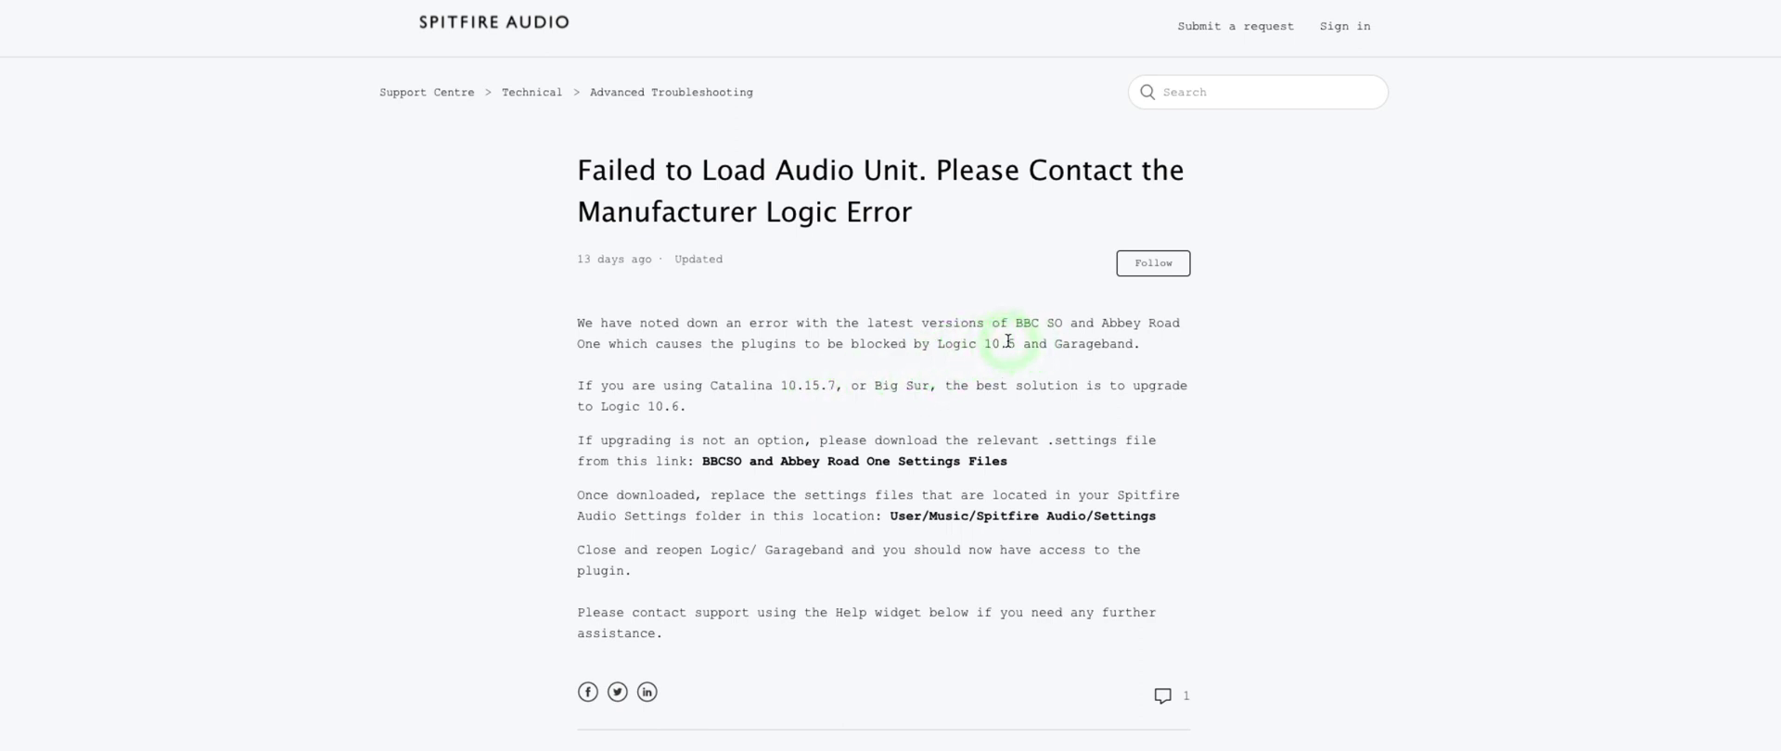
Download Abbey Road One.settings.zip and the BBC Symphony Orchestra settings zip from WeTransfer
click(830, 464)
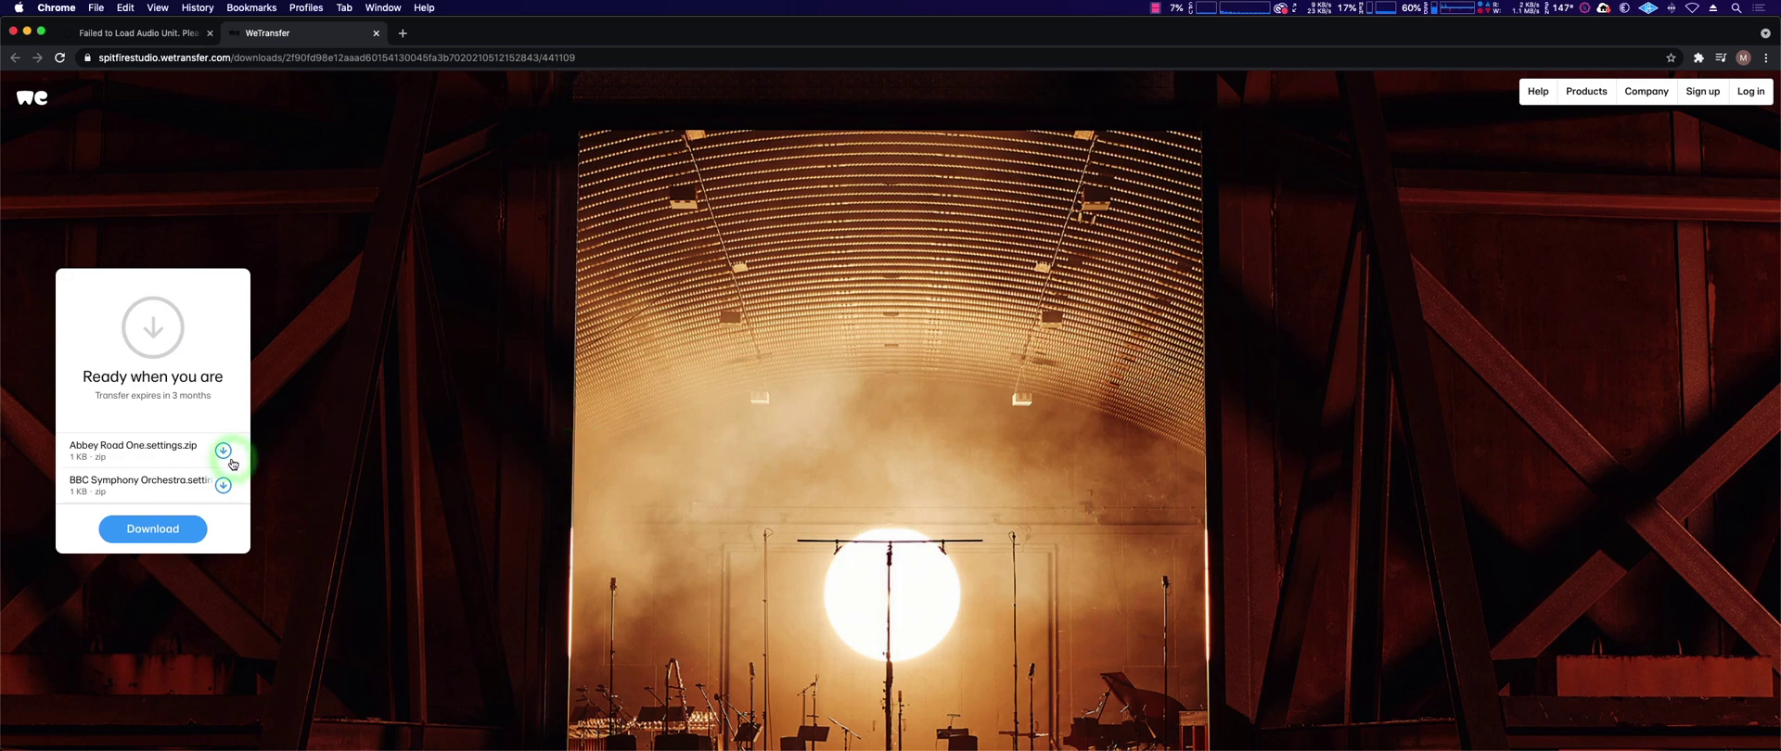
click(224, 458)
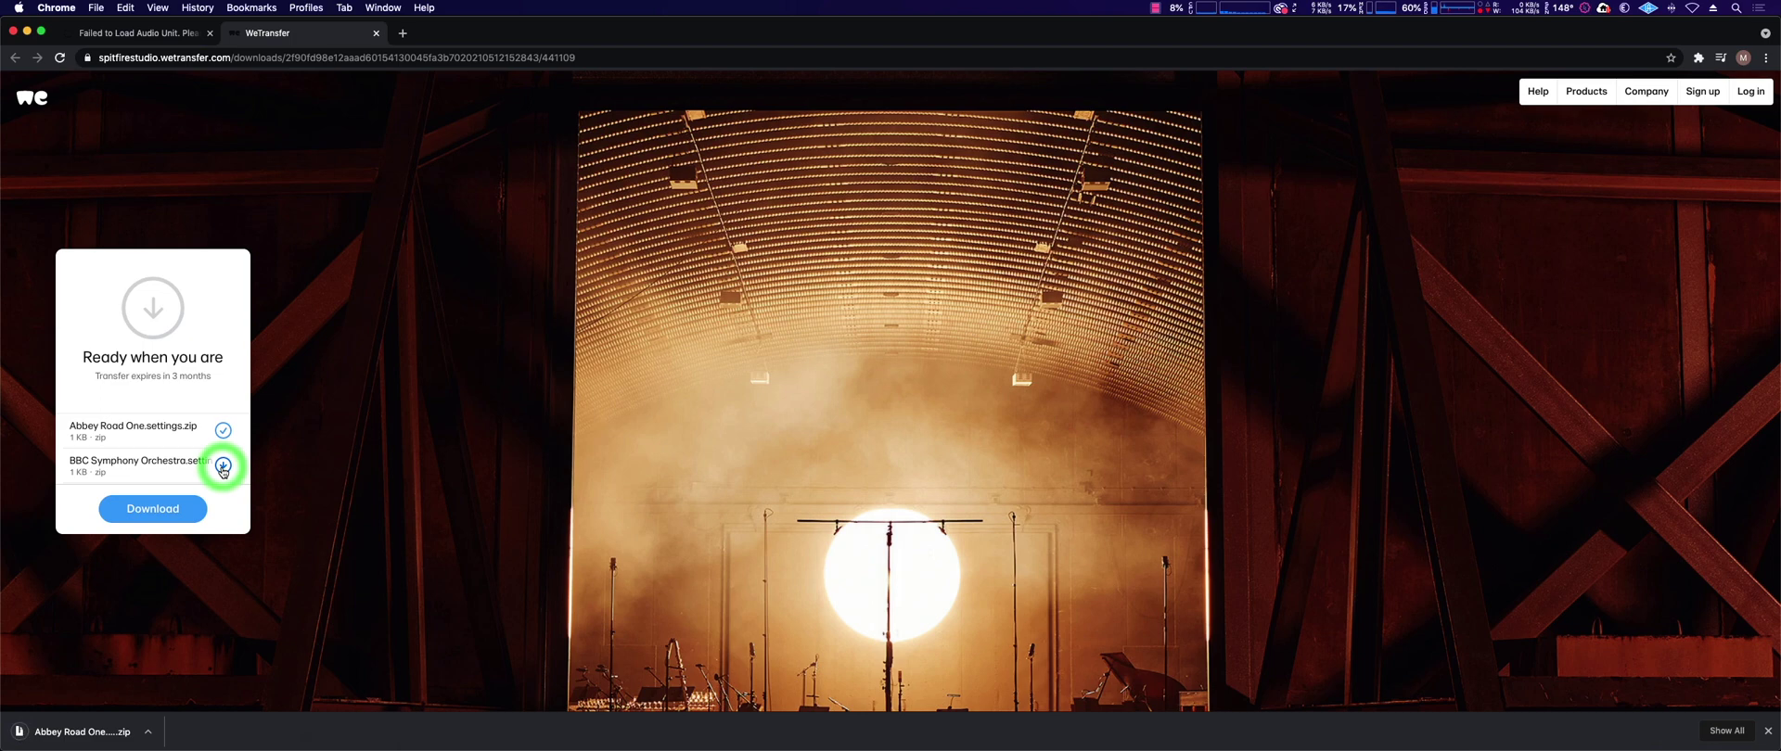
click(223, 467)
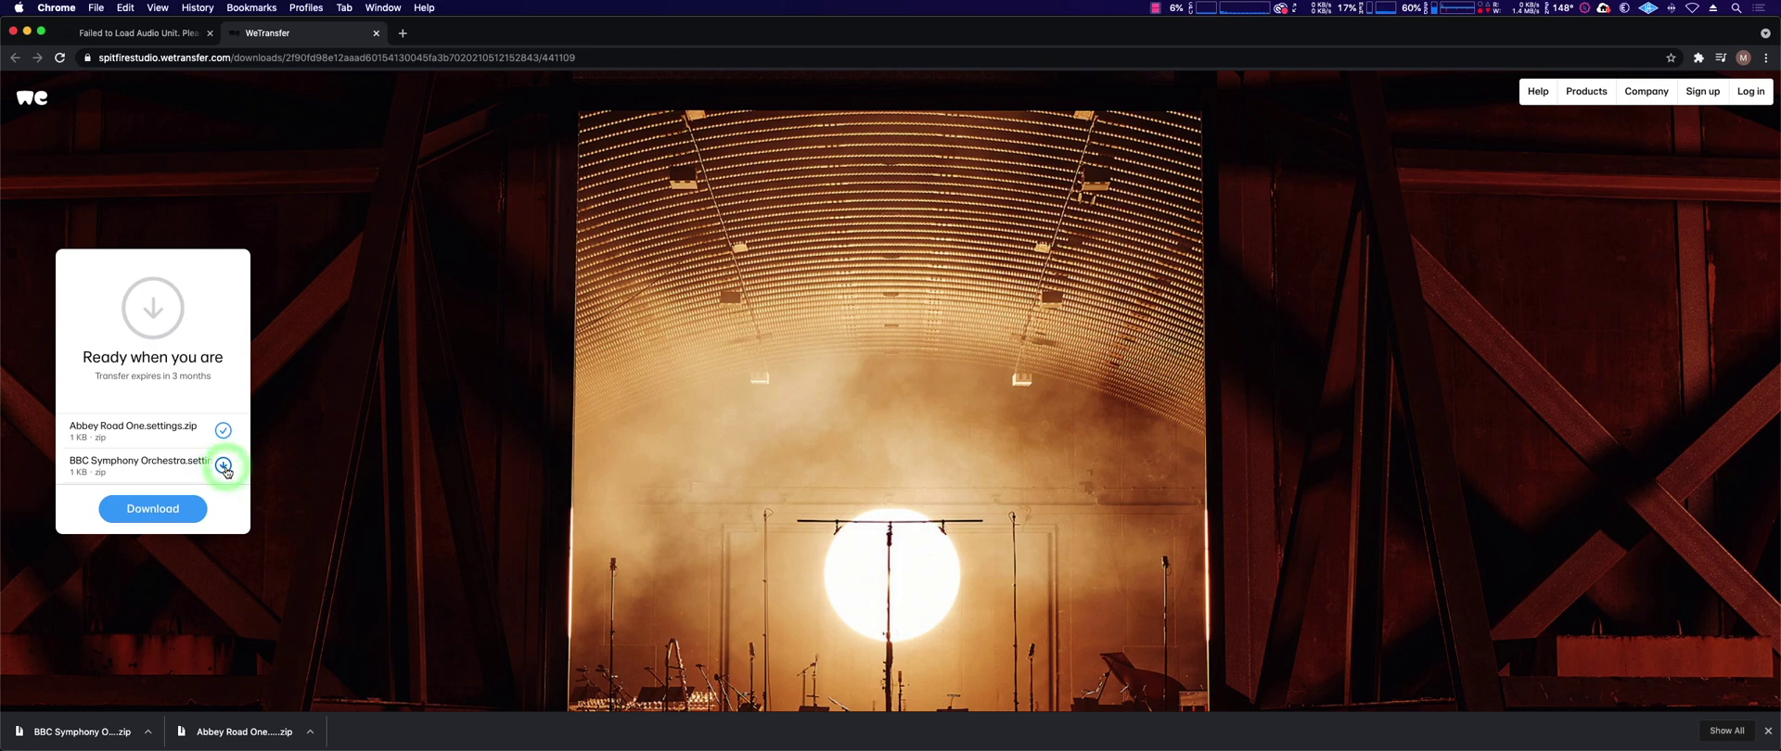
click(324, 509)
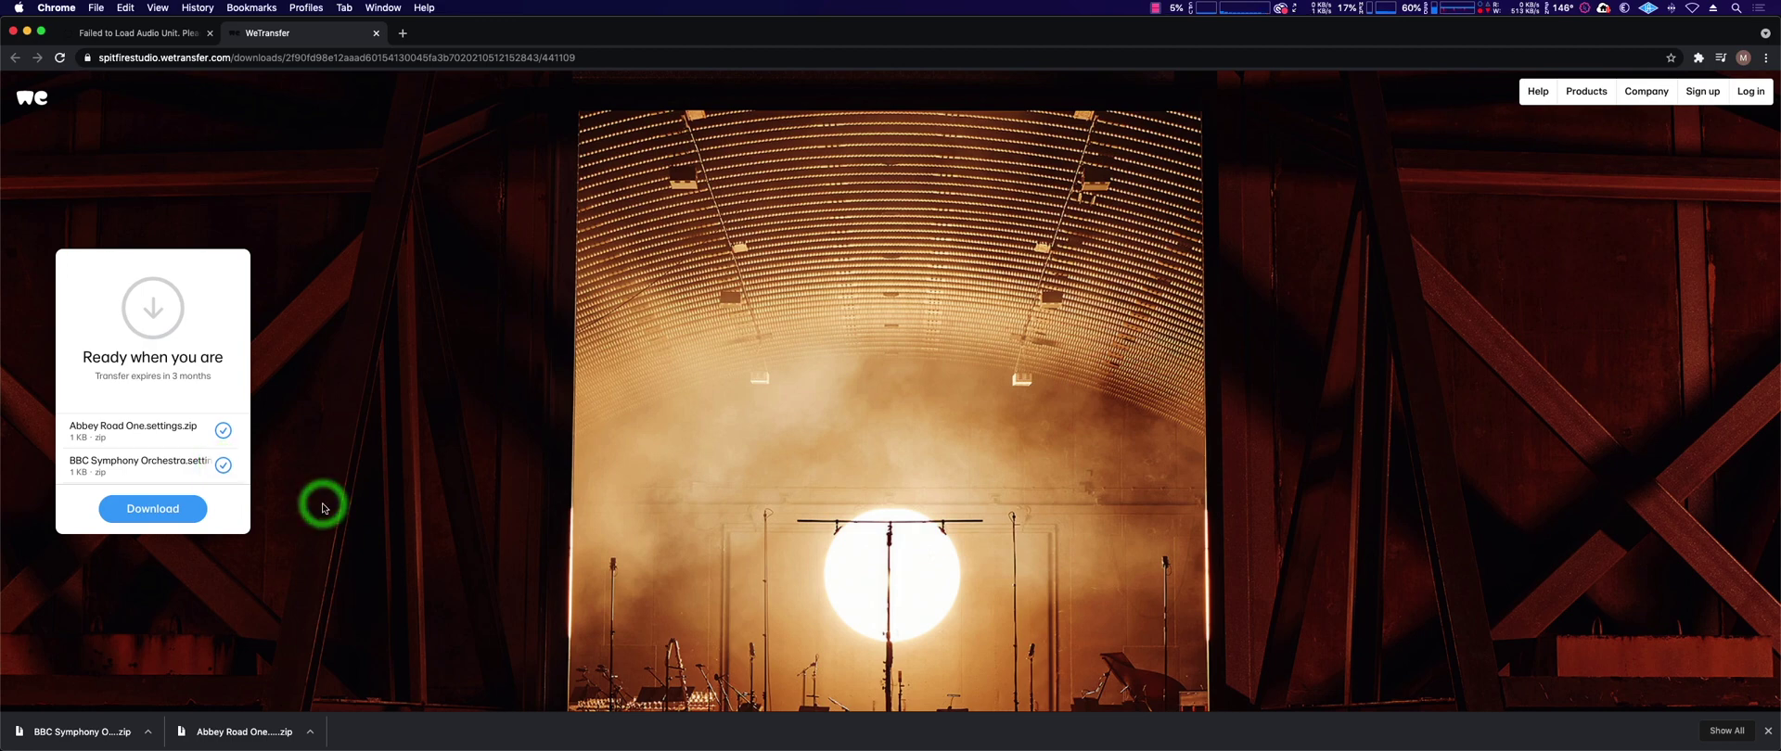
Return to the support article and open User/Music/Spitfire Audio/Settings in Finder
click(160, 39)
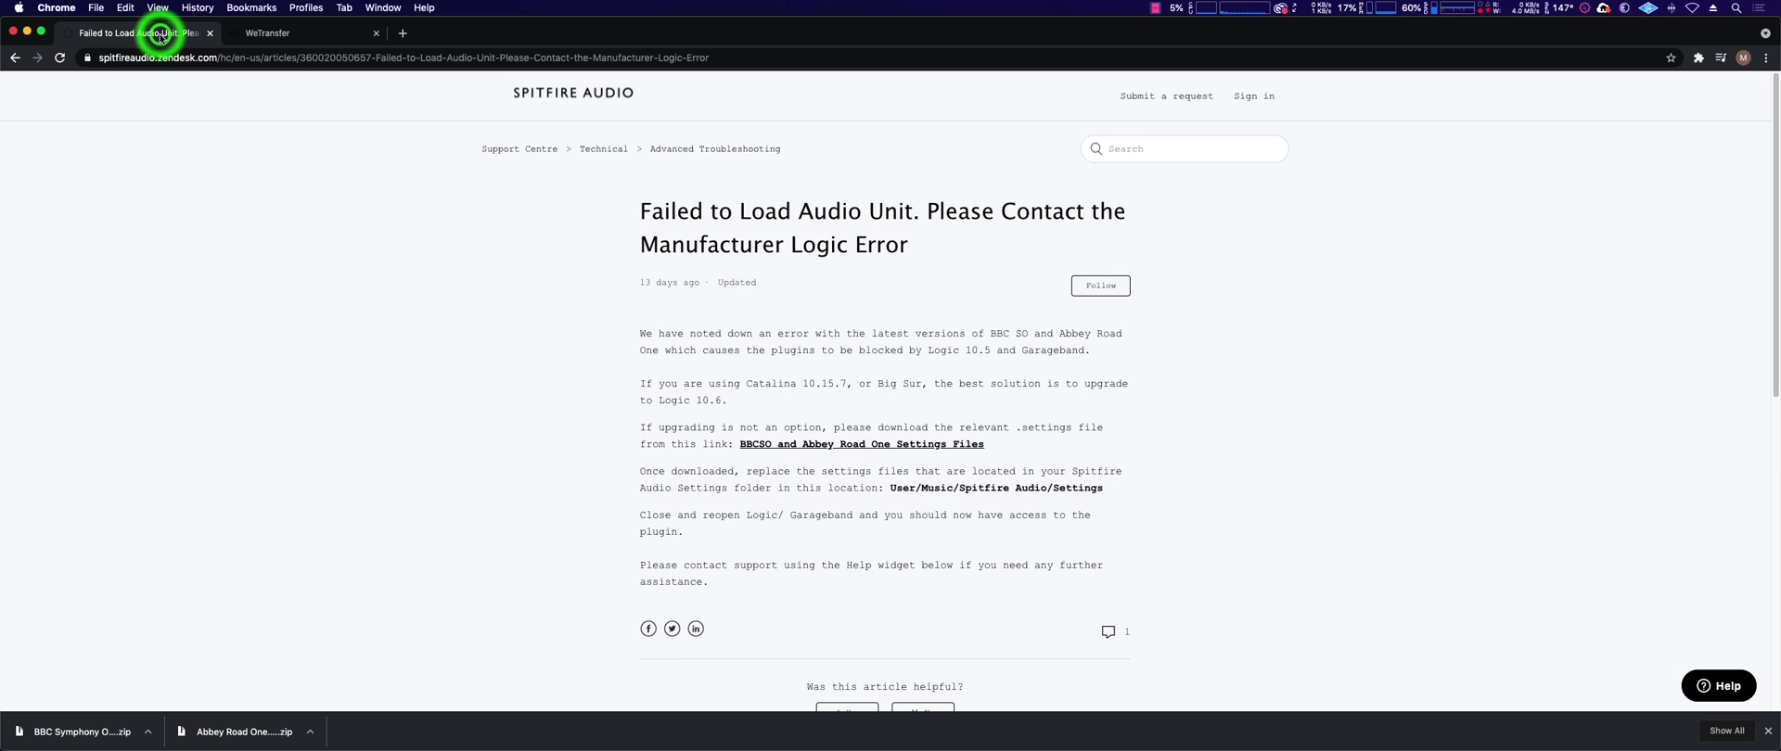
click(744, 518)
click(898, 506)
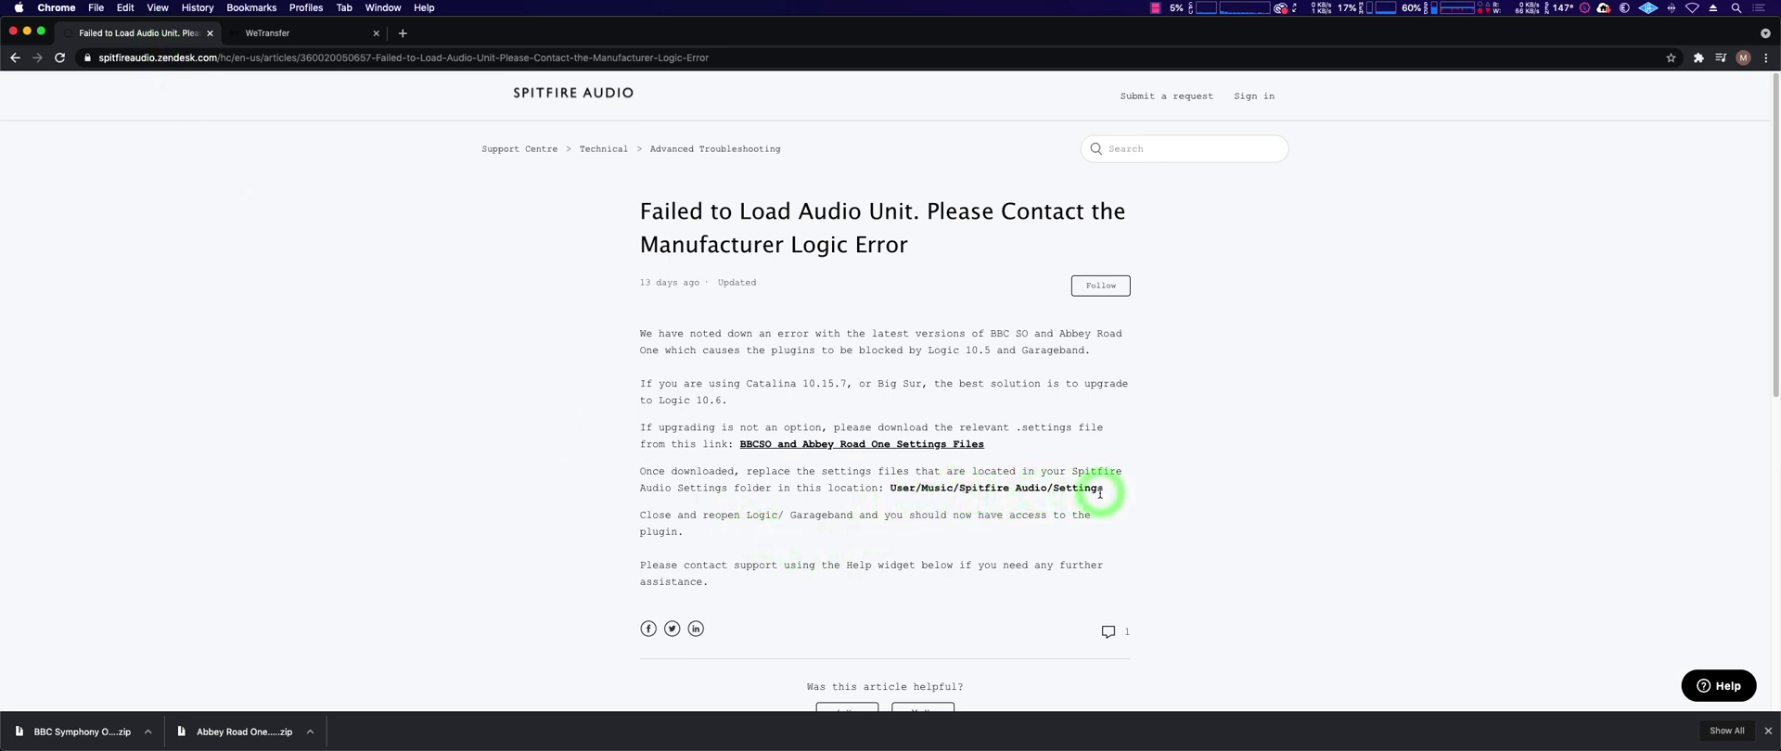
click(332, 736)
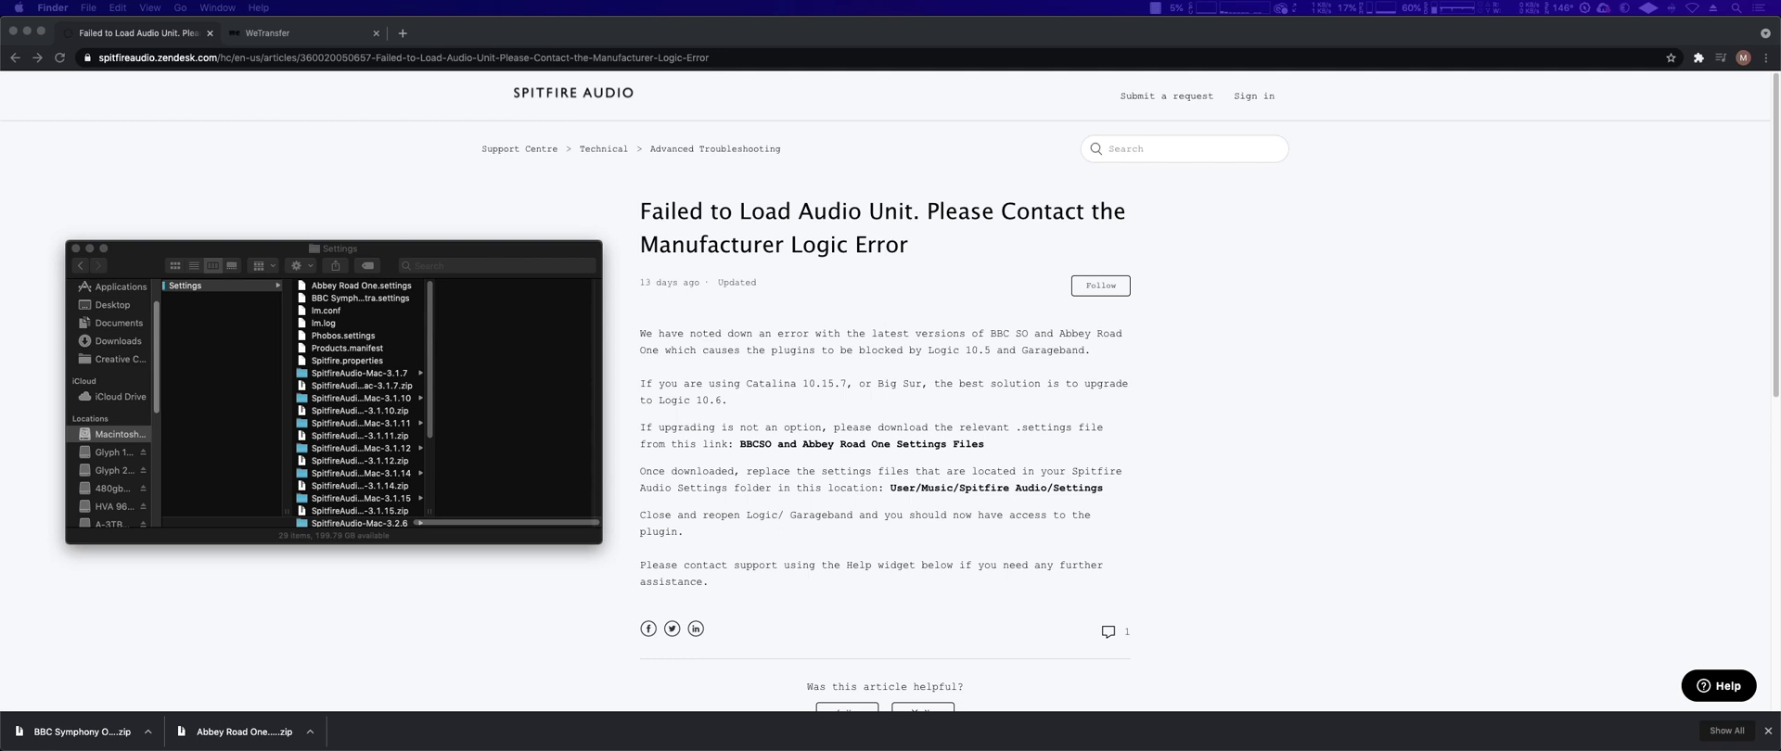
Replace the old Abbey Road One and BBC Symphony Orchestra .settings files with the downloaded ones
drag(1559, 423, 400, 323)
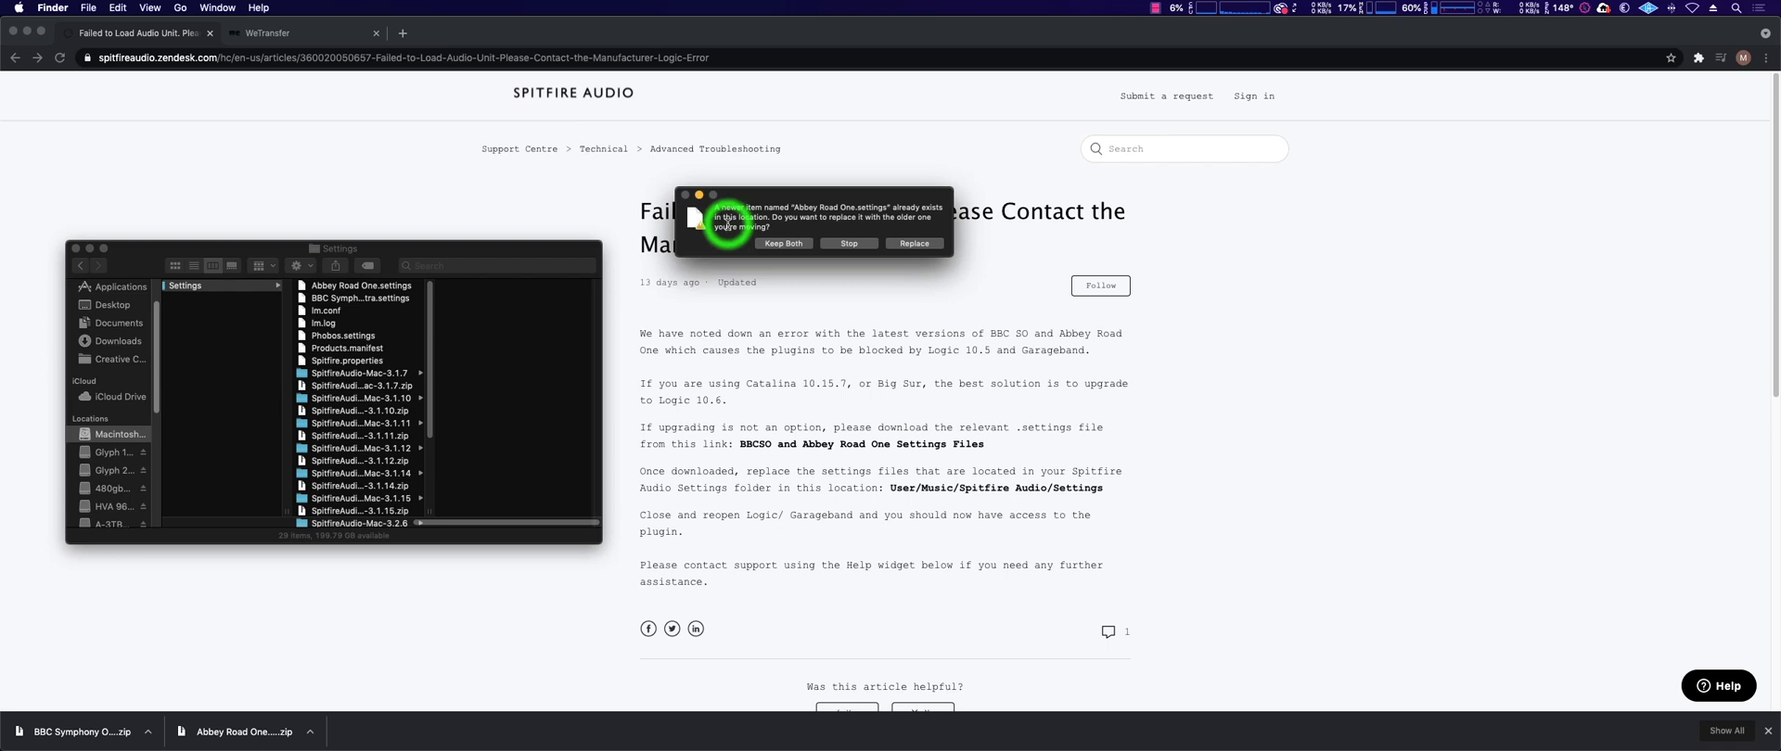
click(903, 244)
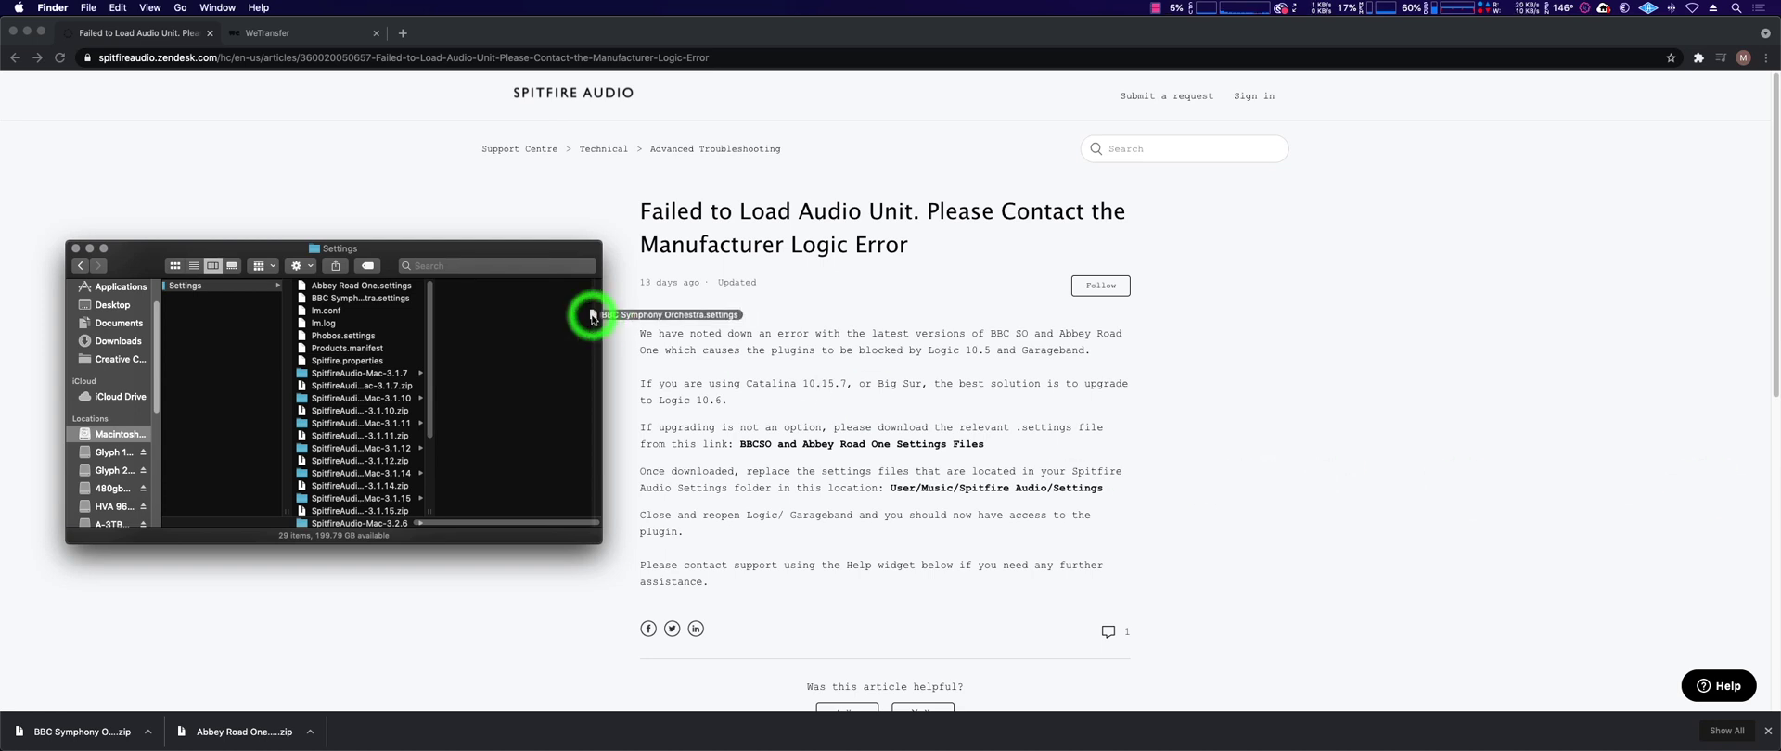
drag(385, 305, 381, 301)
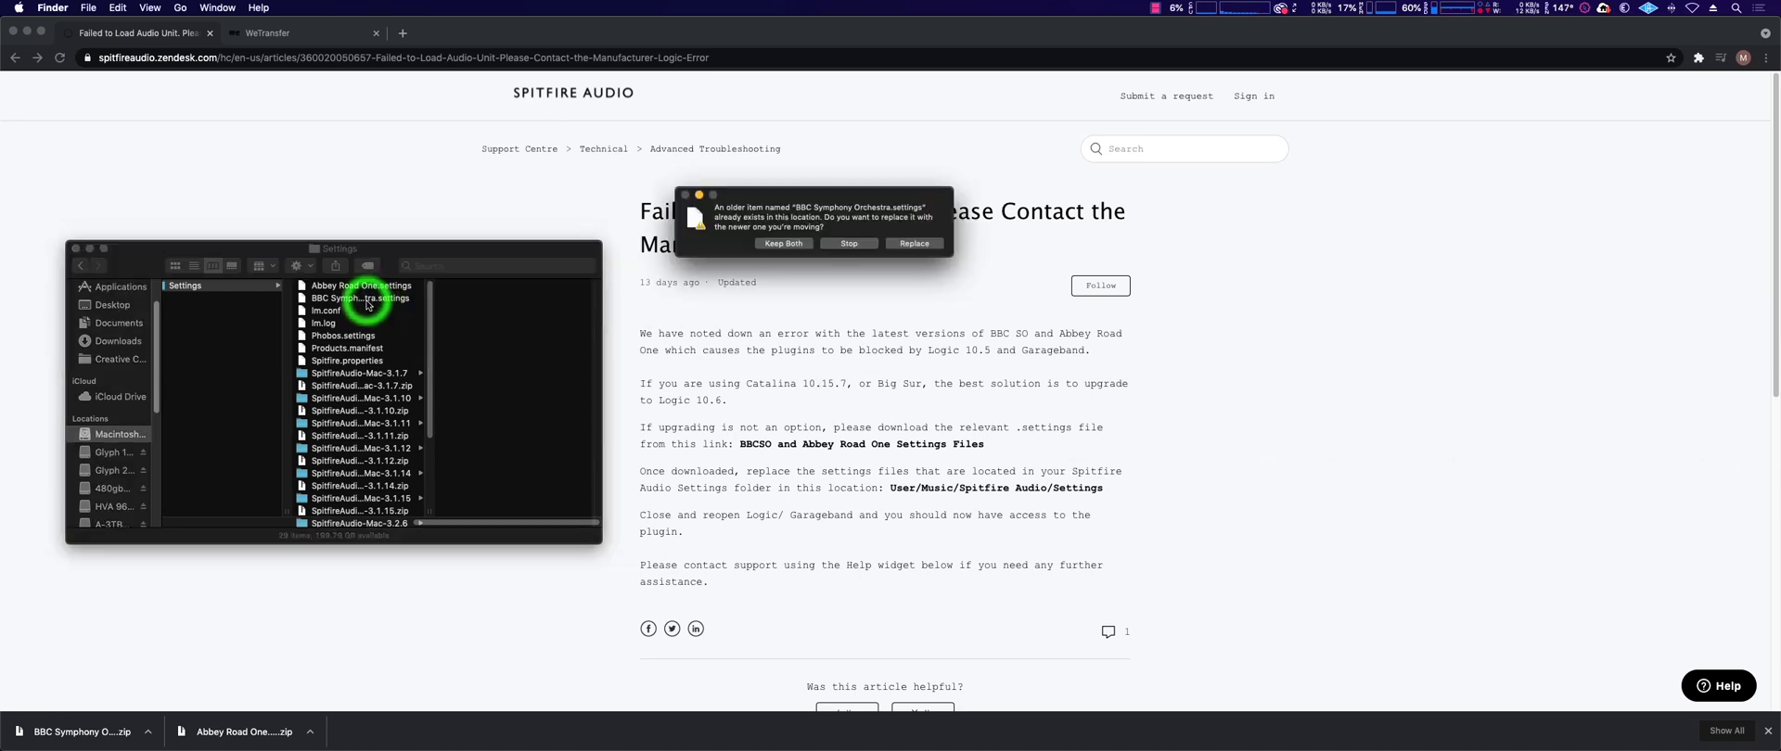
click(932, 247)
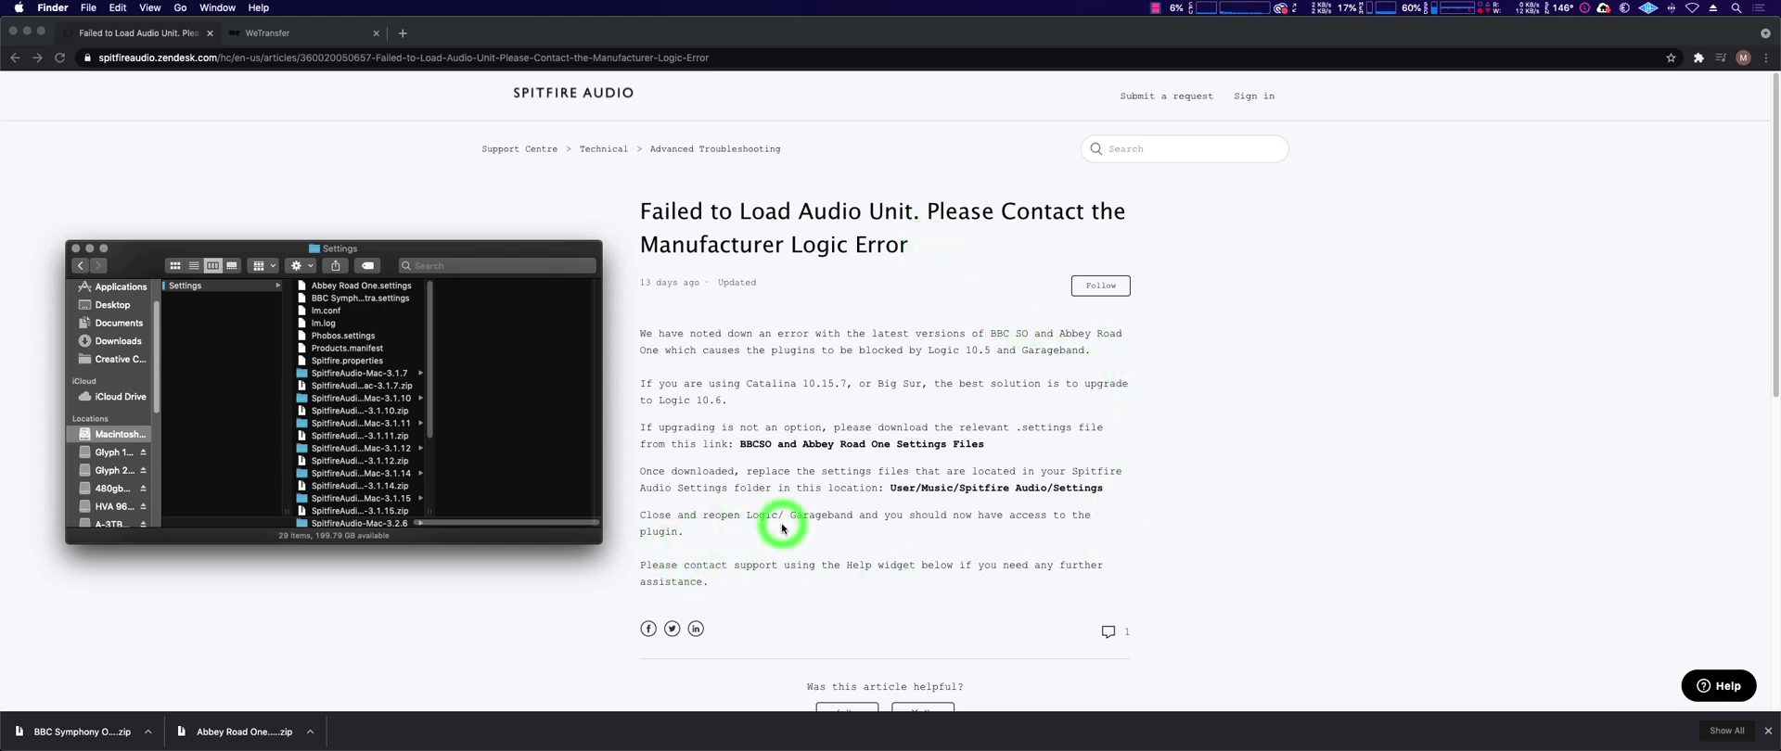
mouse_move(1064, 738)
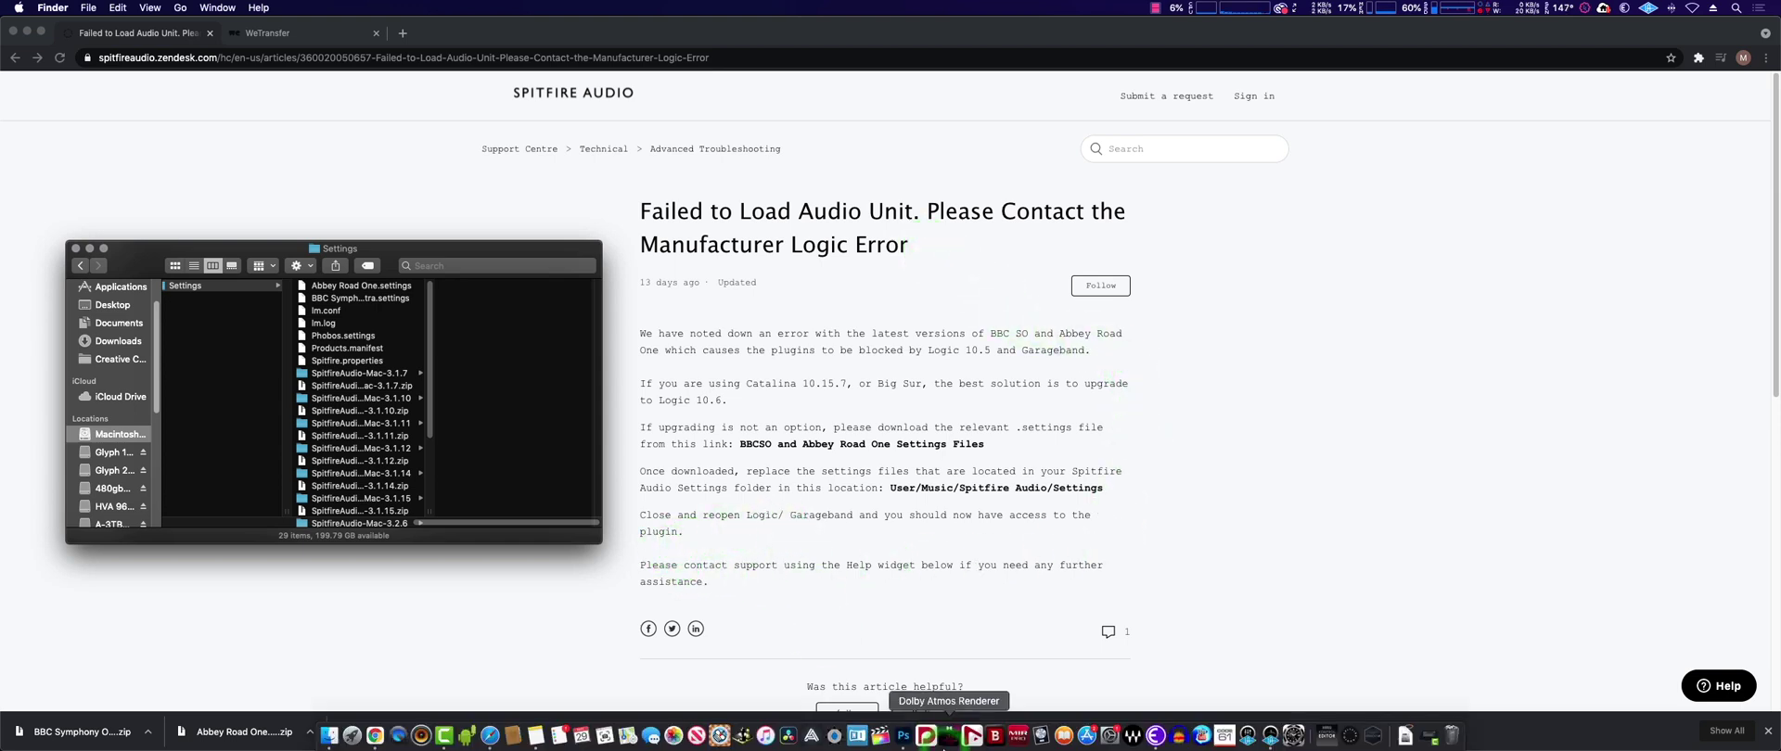
Relaunch Logic Pro X from the Dock and bring the HVA 2021 project window forward
click(1041, 737)
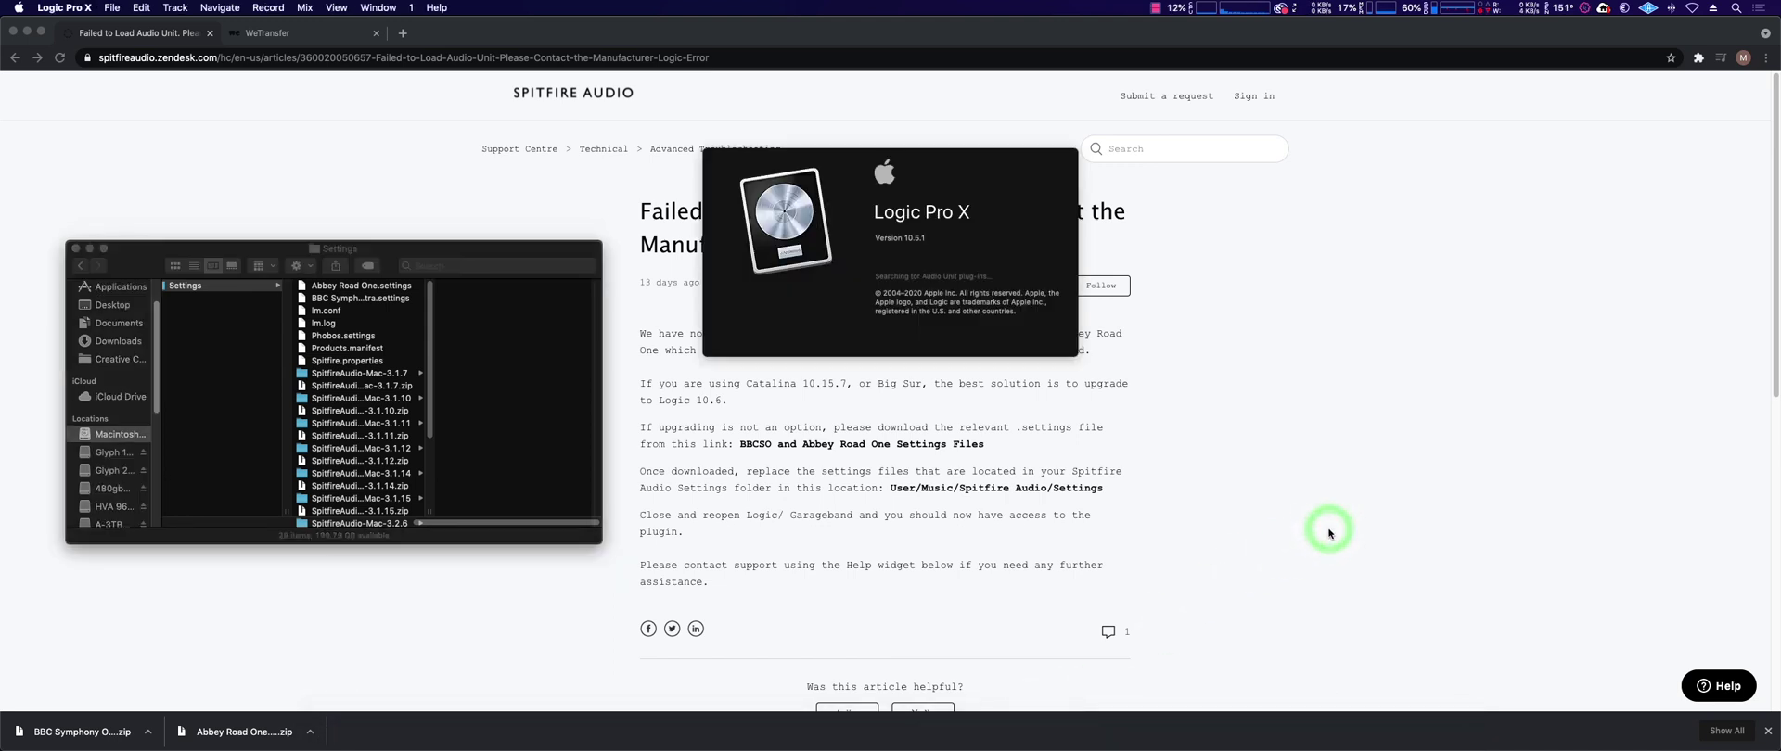
click(337, 192)
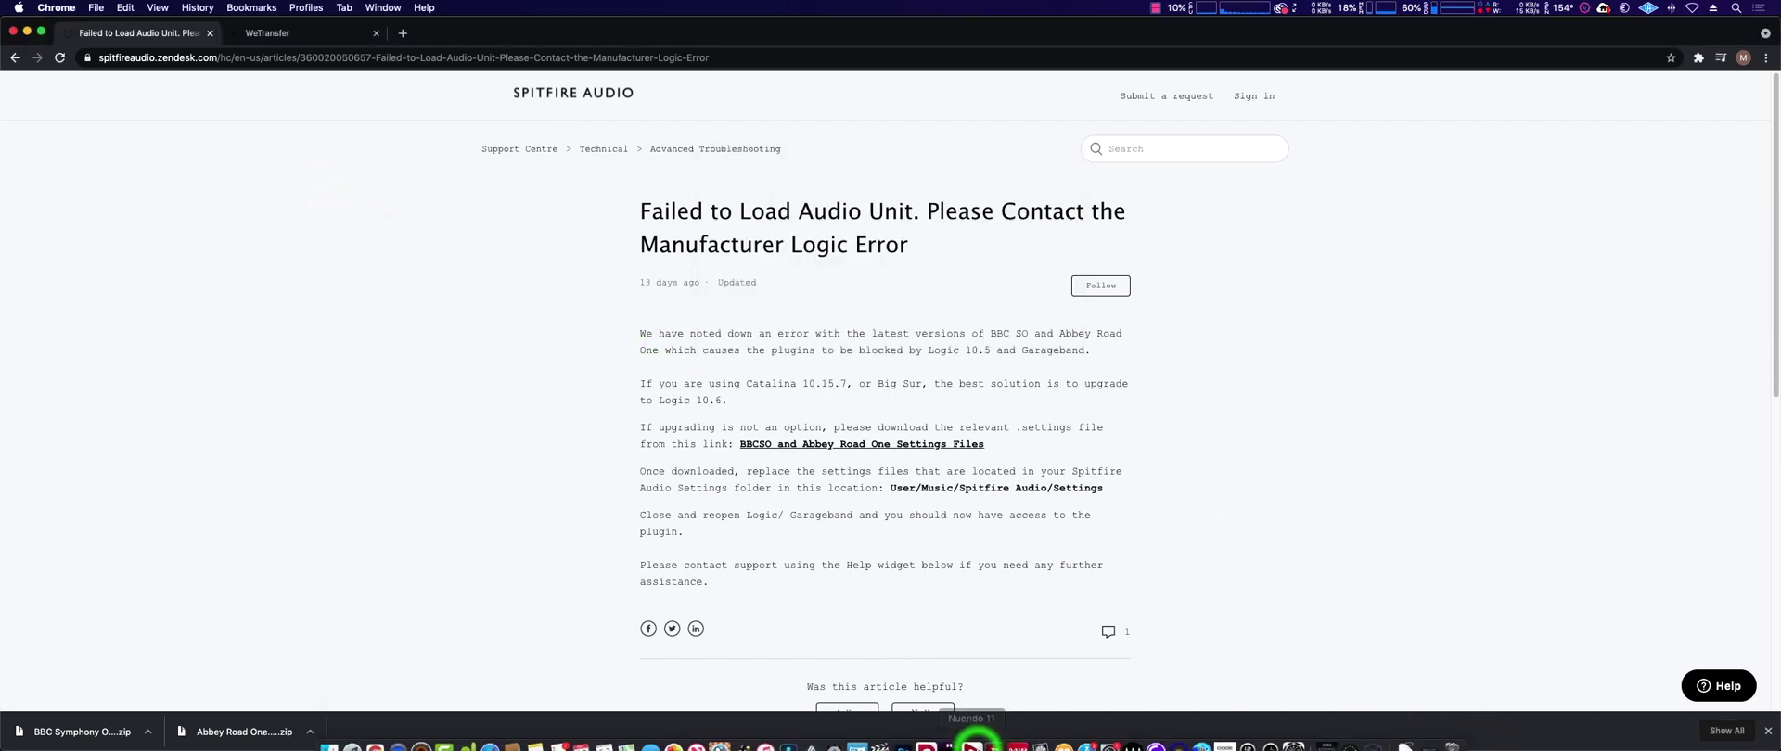
click(1040, 736)
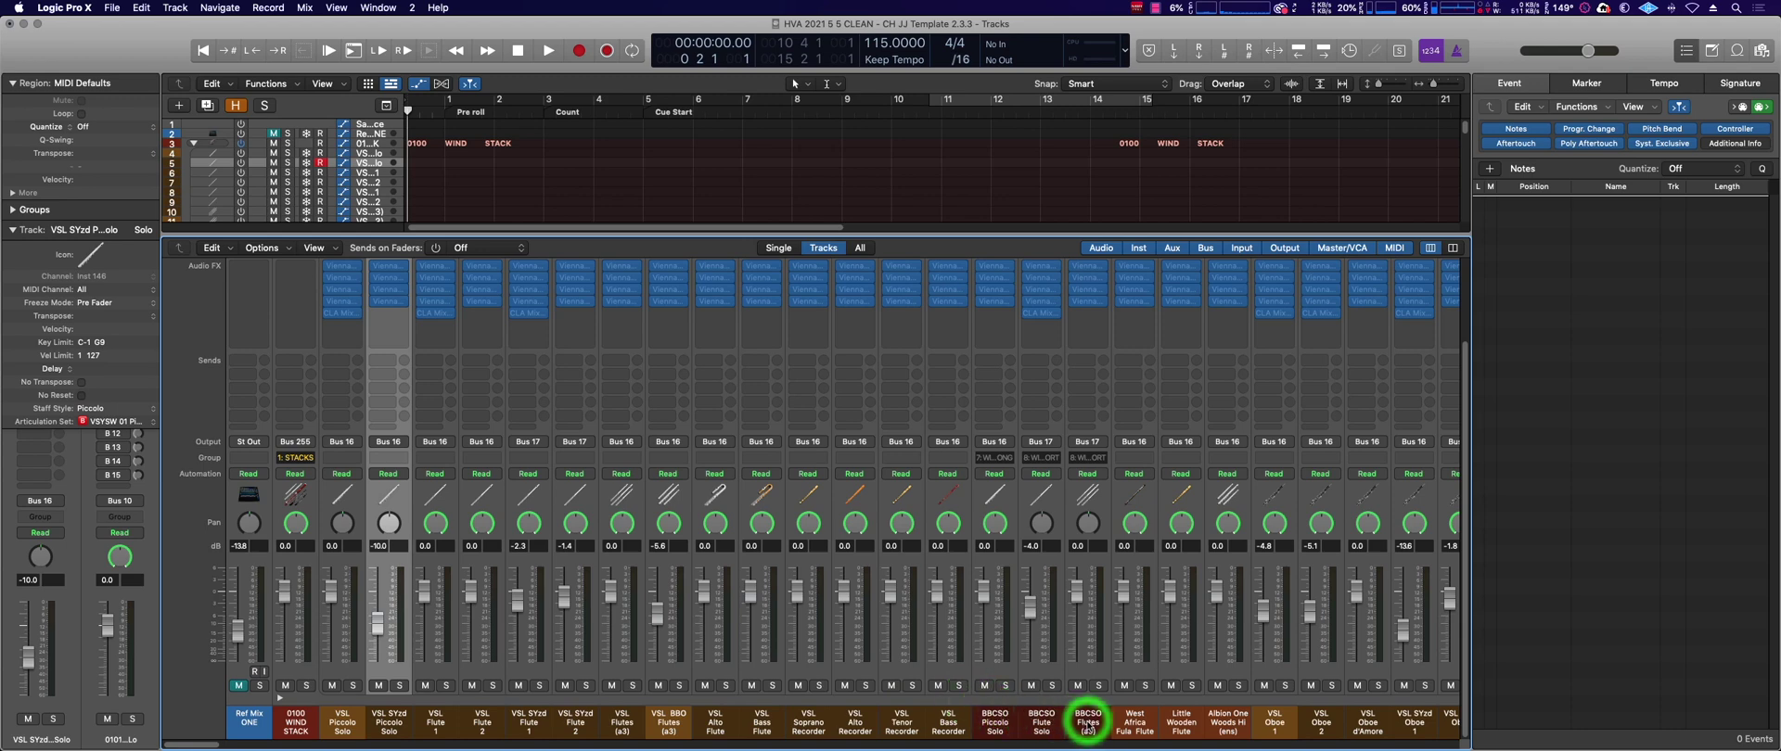
Select BBCSO Flutes (a3) and open its BBC Symphony Orchestra plugin with the Woodwinds: Flutes a3 patch
click(1087, 723)
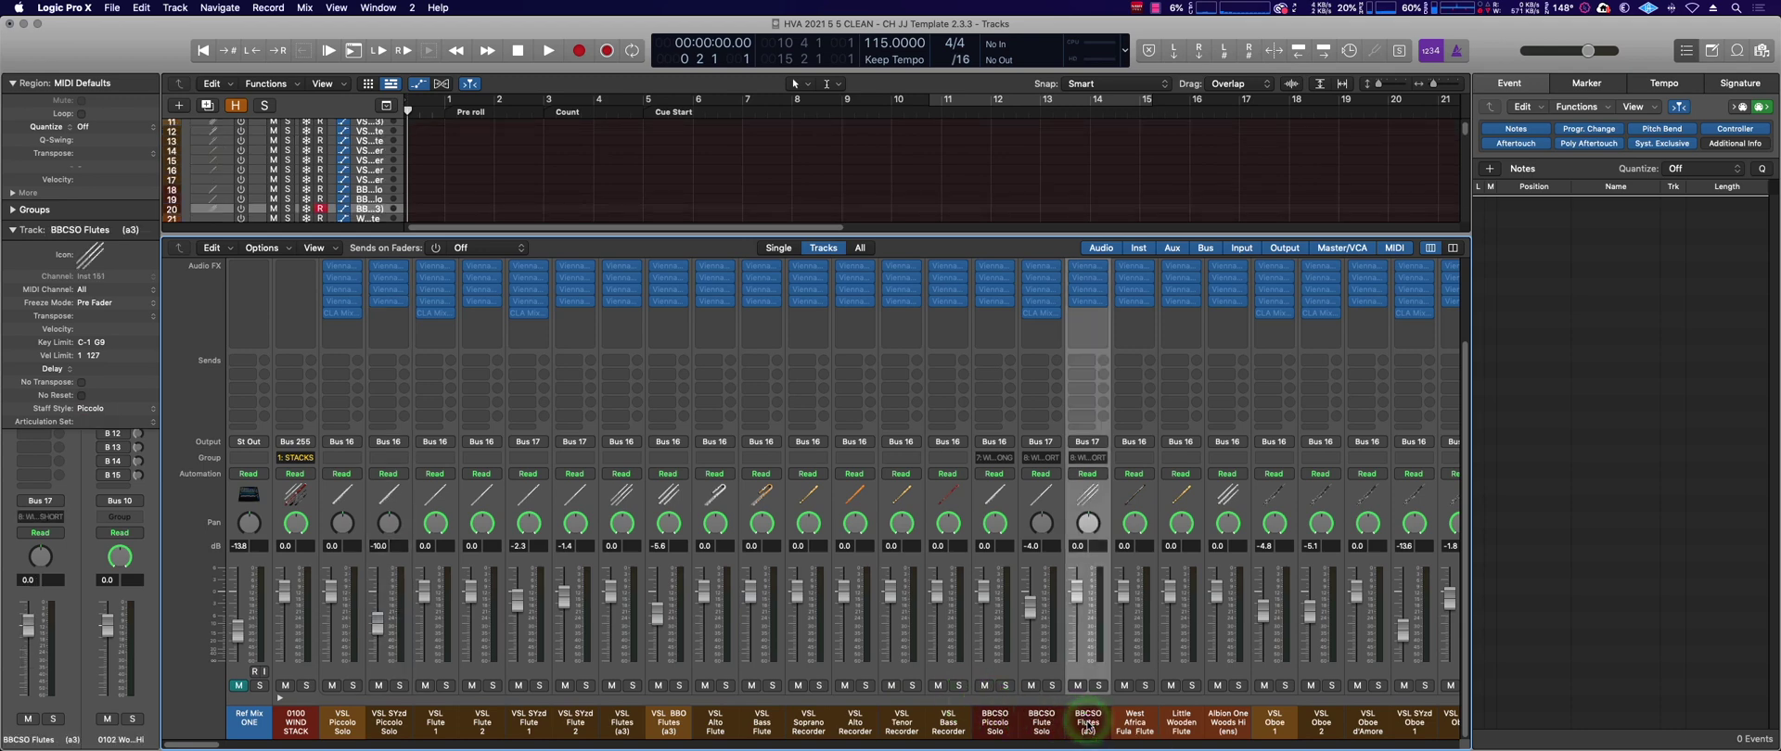
scroll(1076, 719, up, 3)
click(1087, 332)
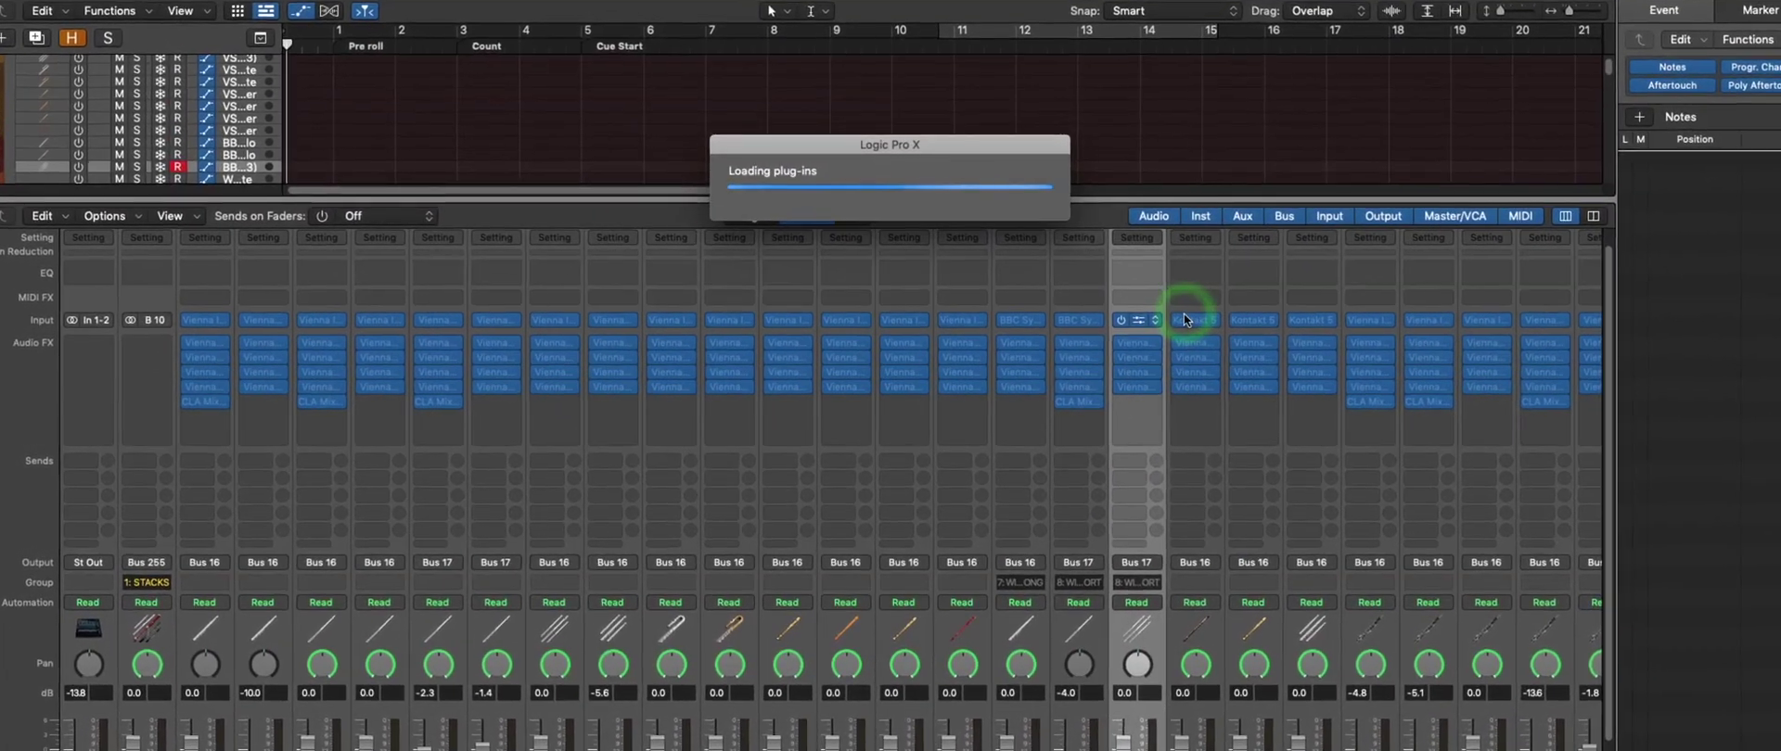
click(1185, 320)
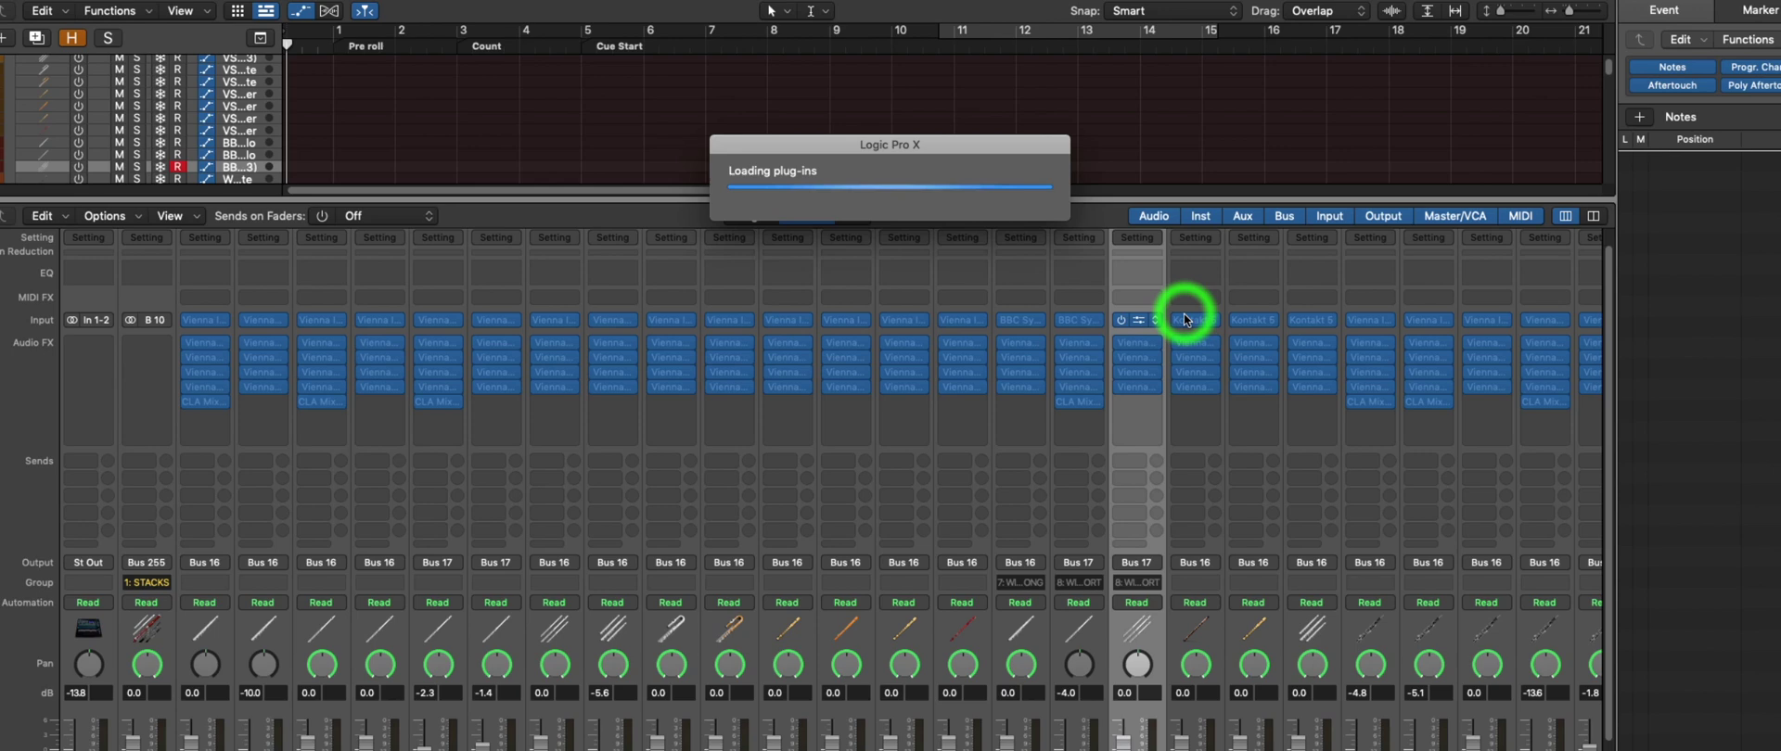
click(1184, 320)
click(1185, 320)
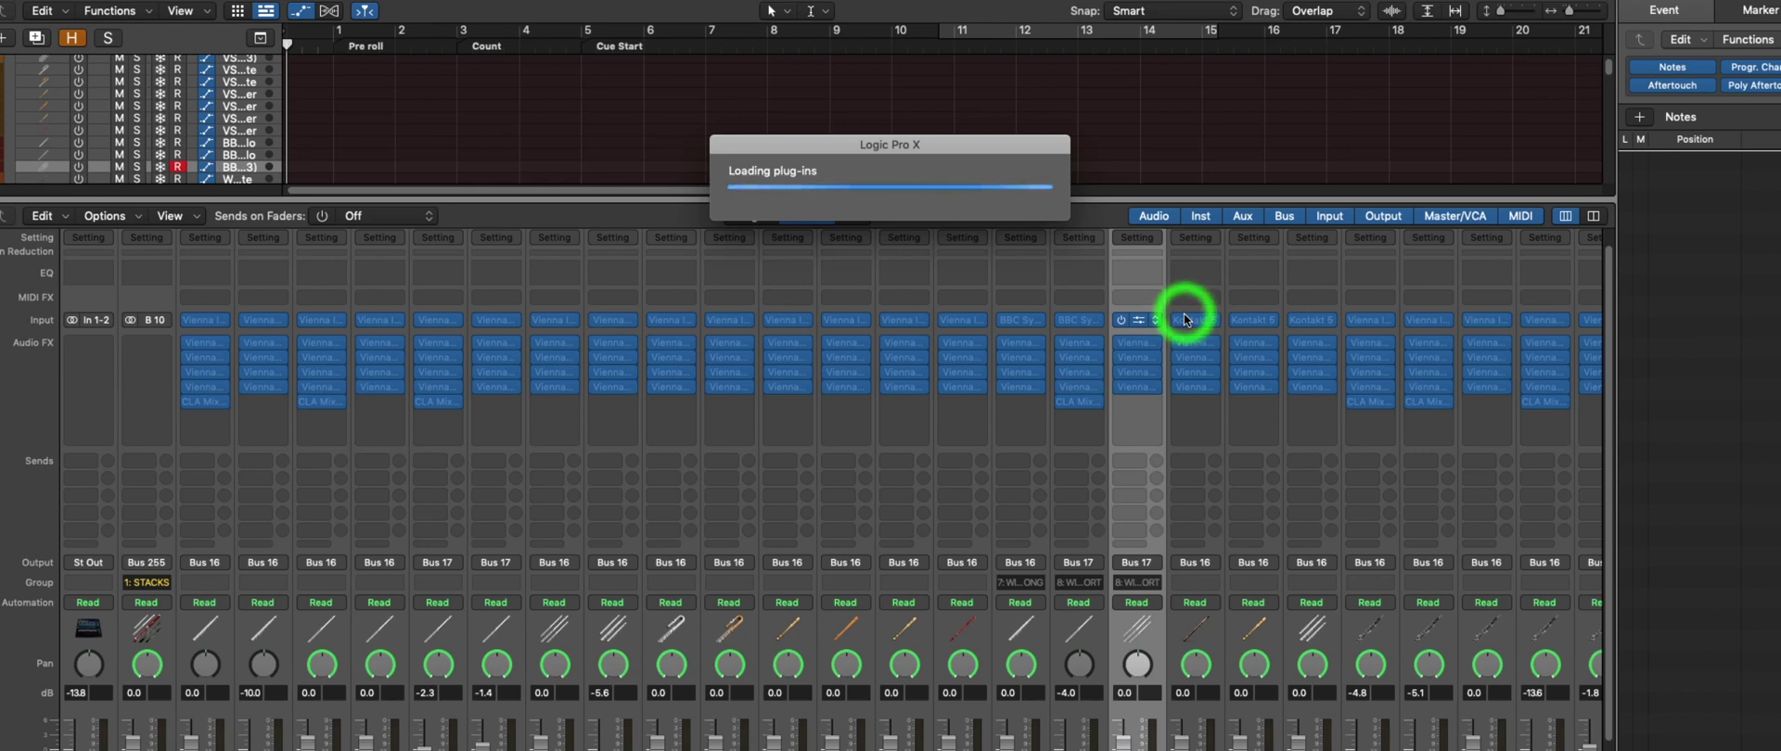
click(1186, 320)
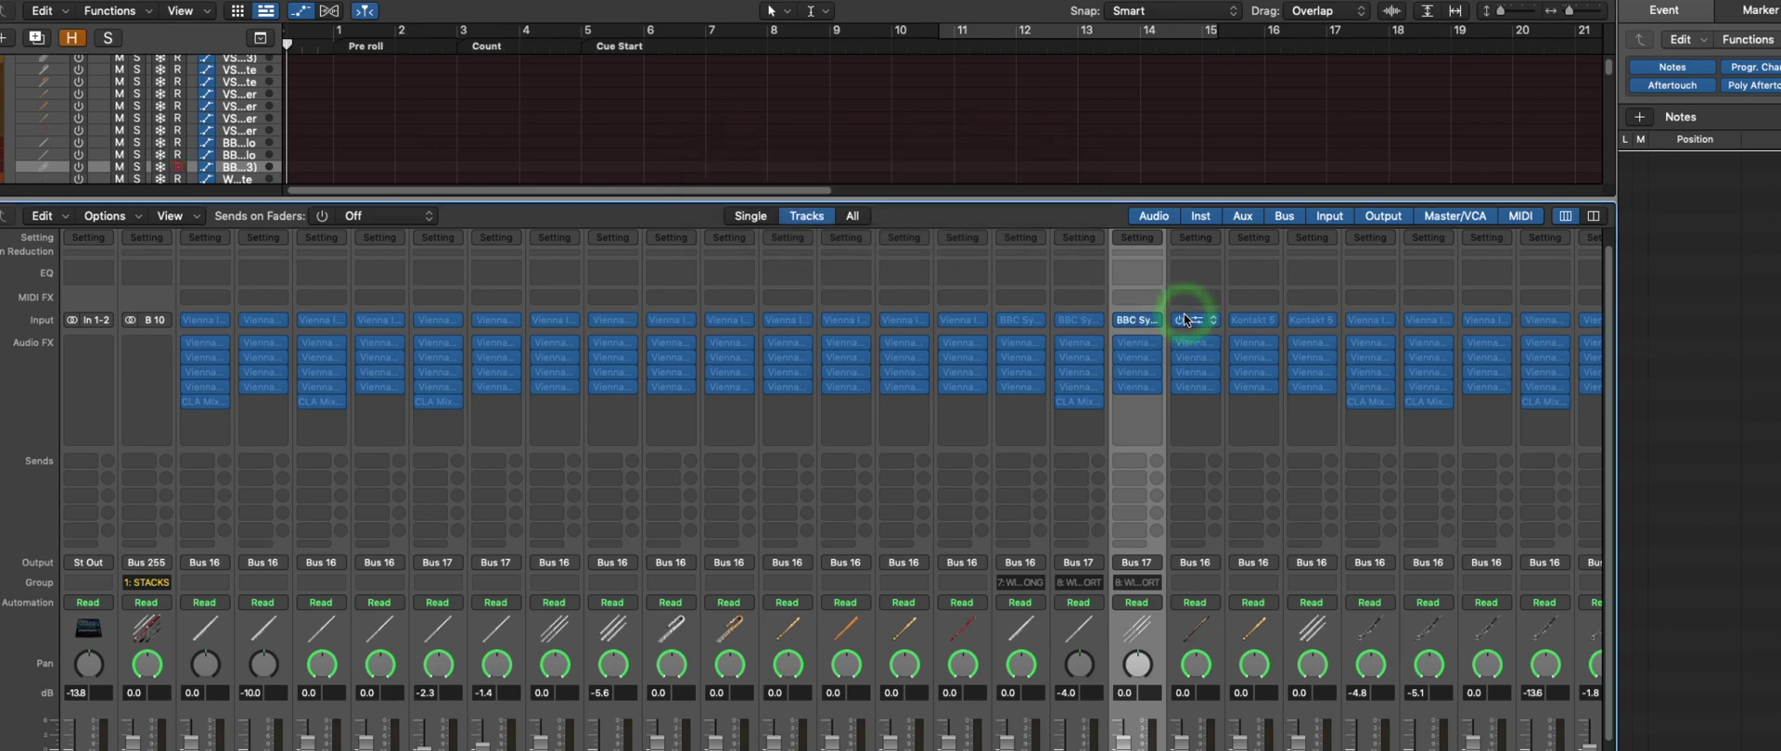
click(1185, 320)
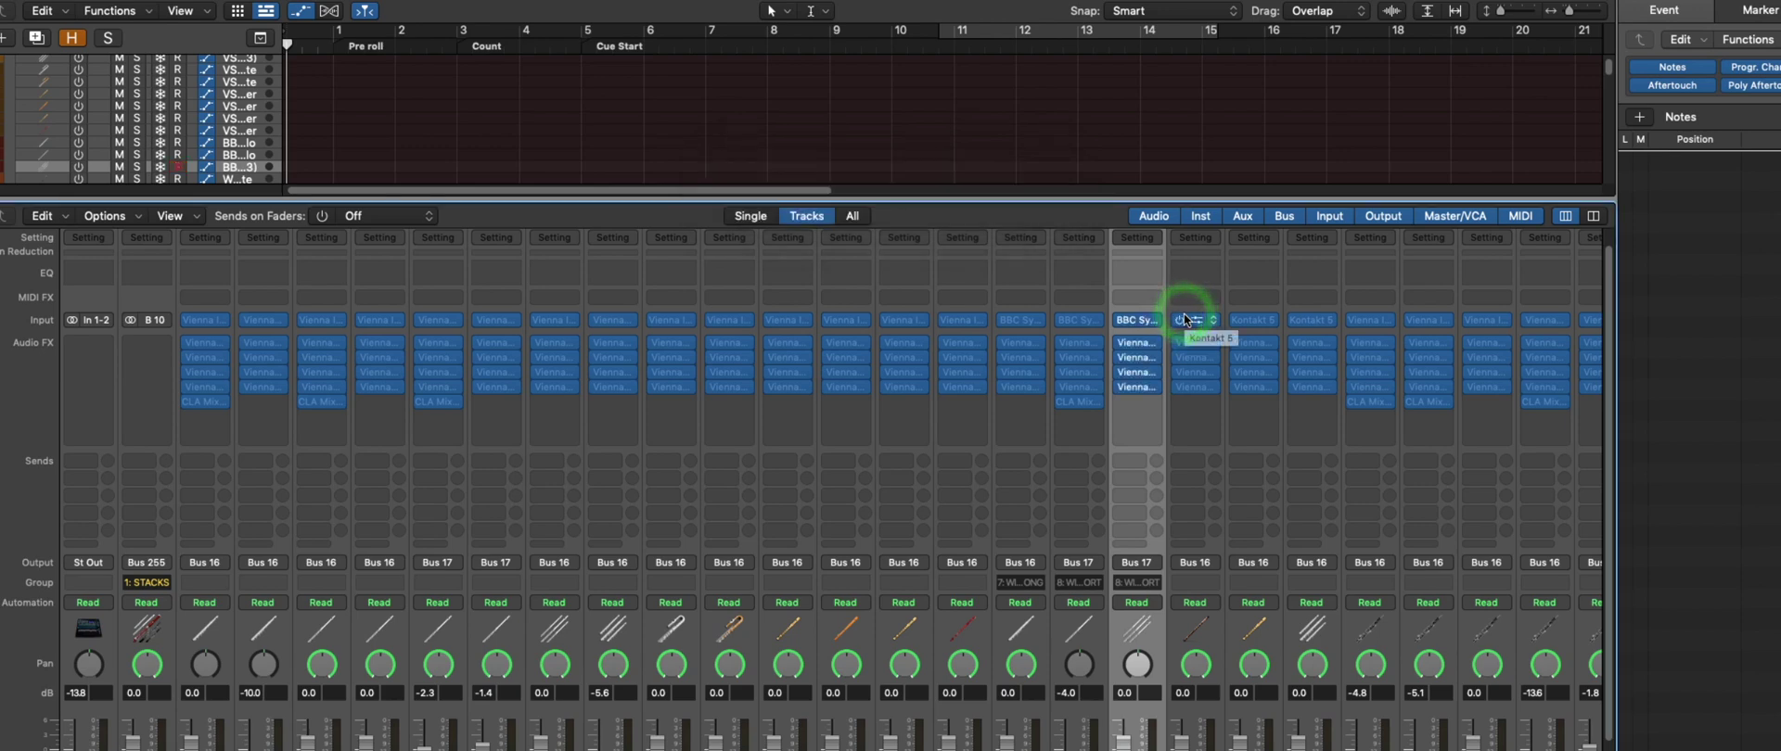
drag(1185, 320, 1138, 326)
Move the BBC Symphony Orchestra window up to reveal its keyboard and play a Flutes a3 note
click(1121, 324)
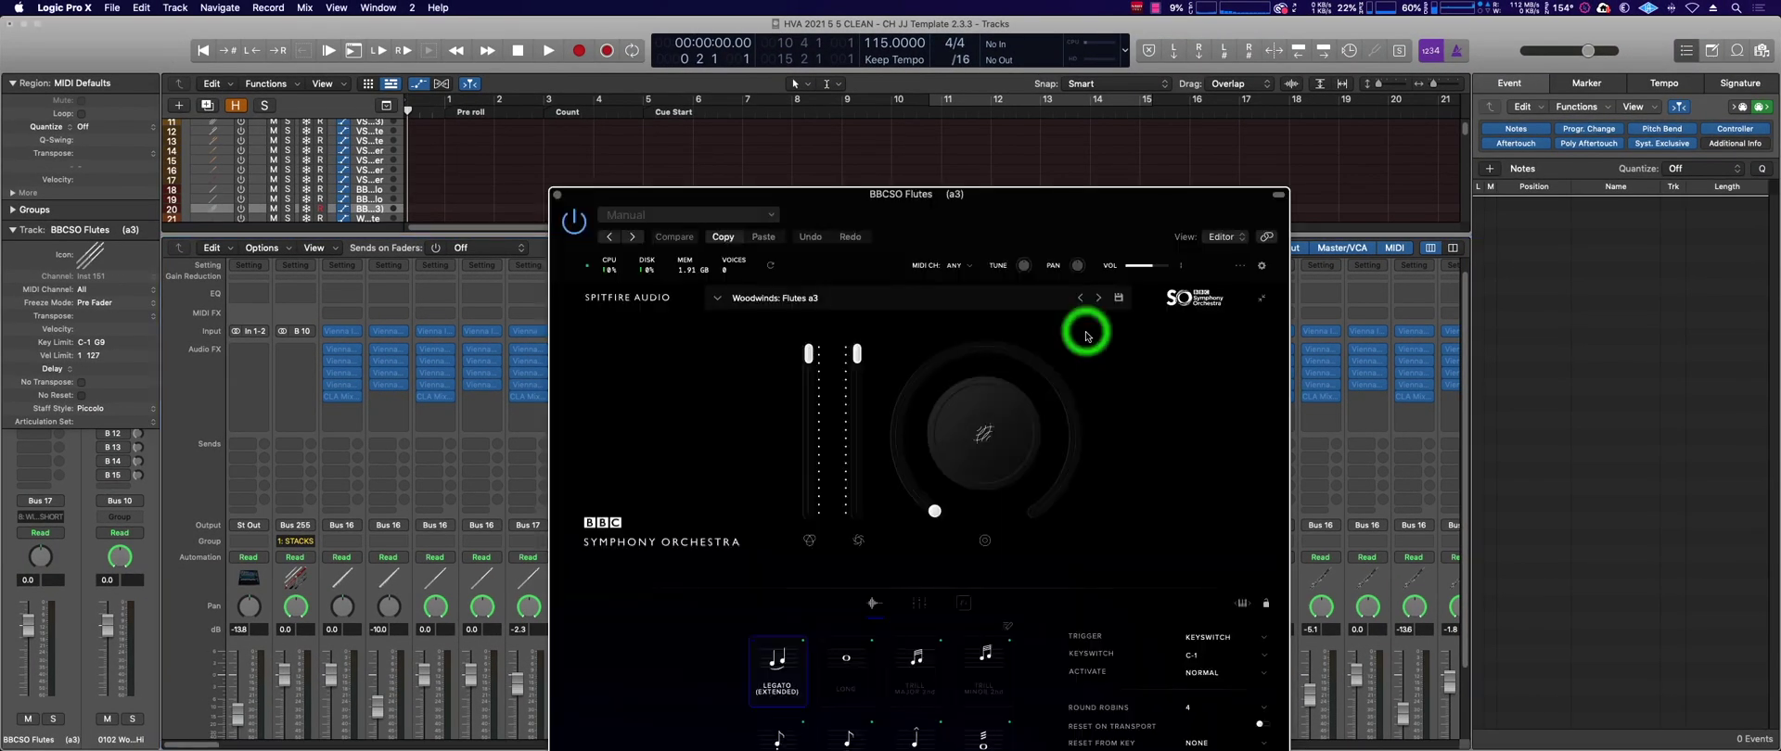
drag(1075, 233, 1072, 76)
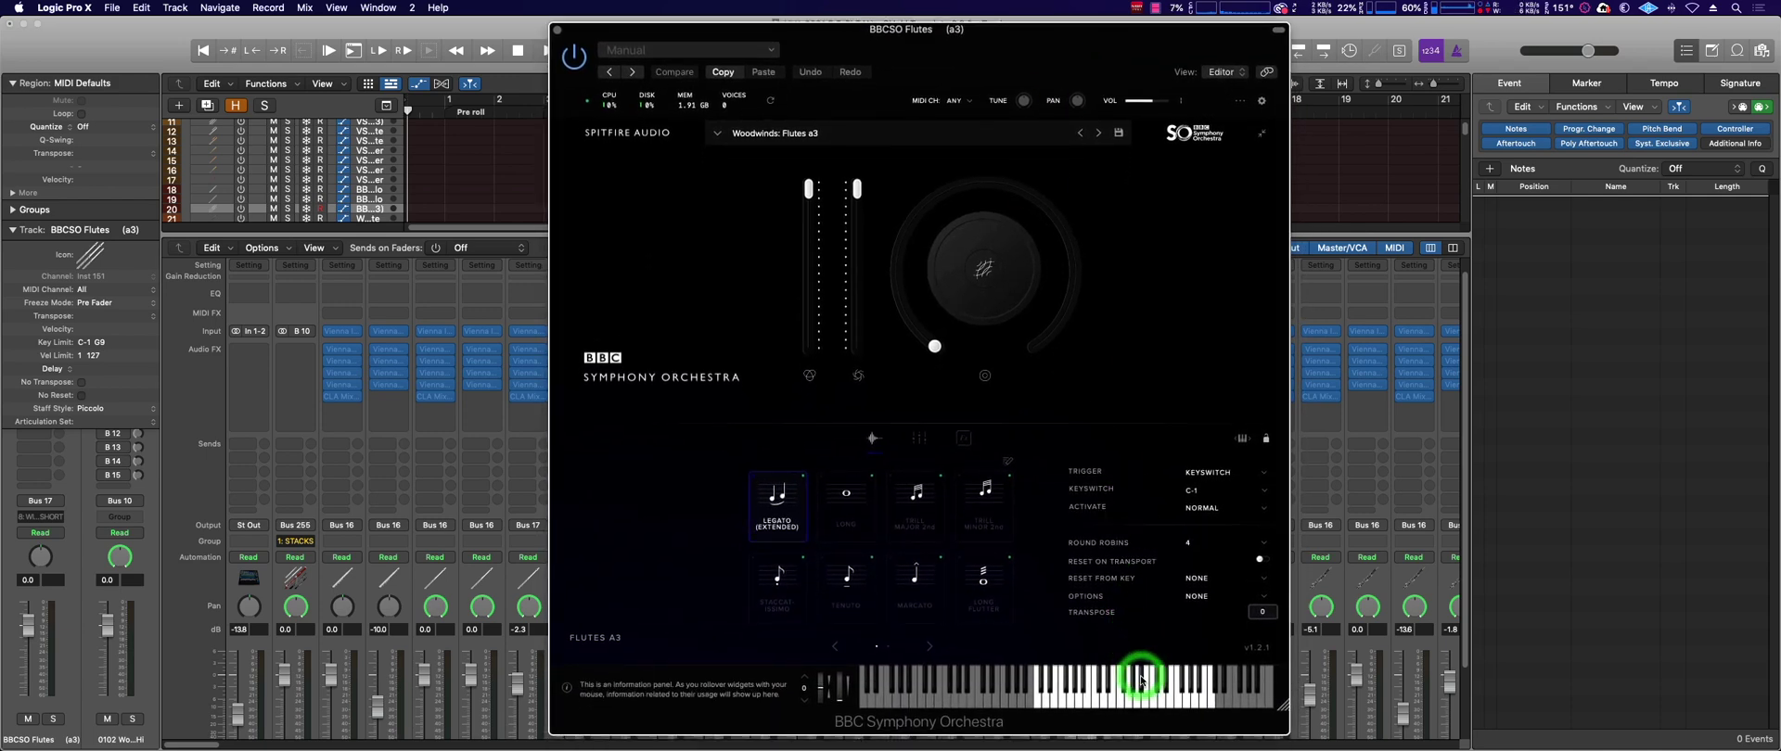
click(1138, 698)
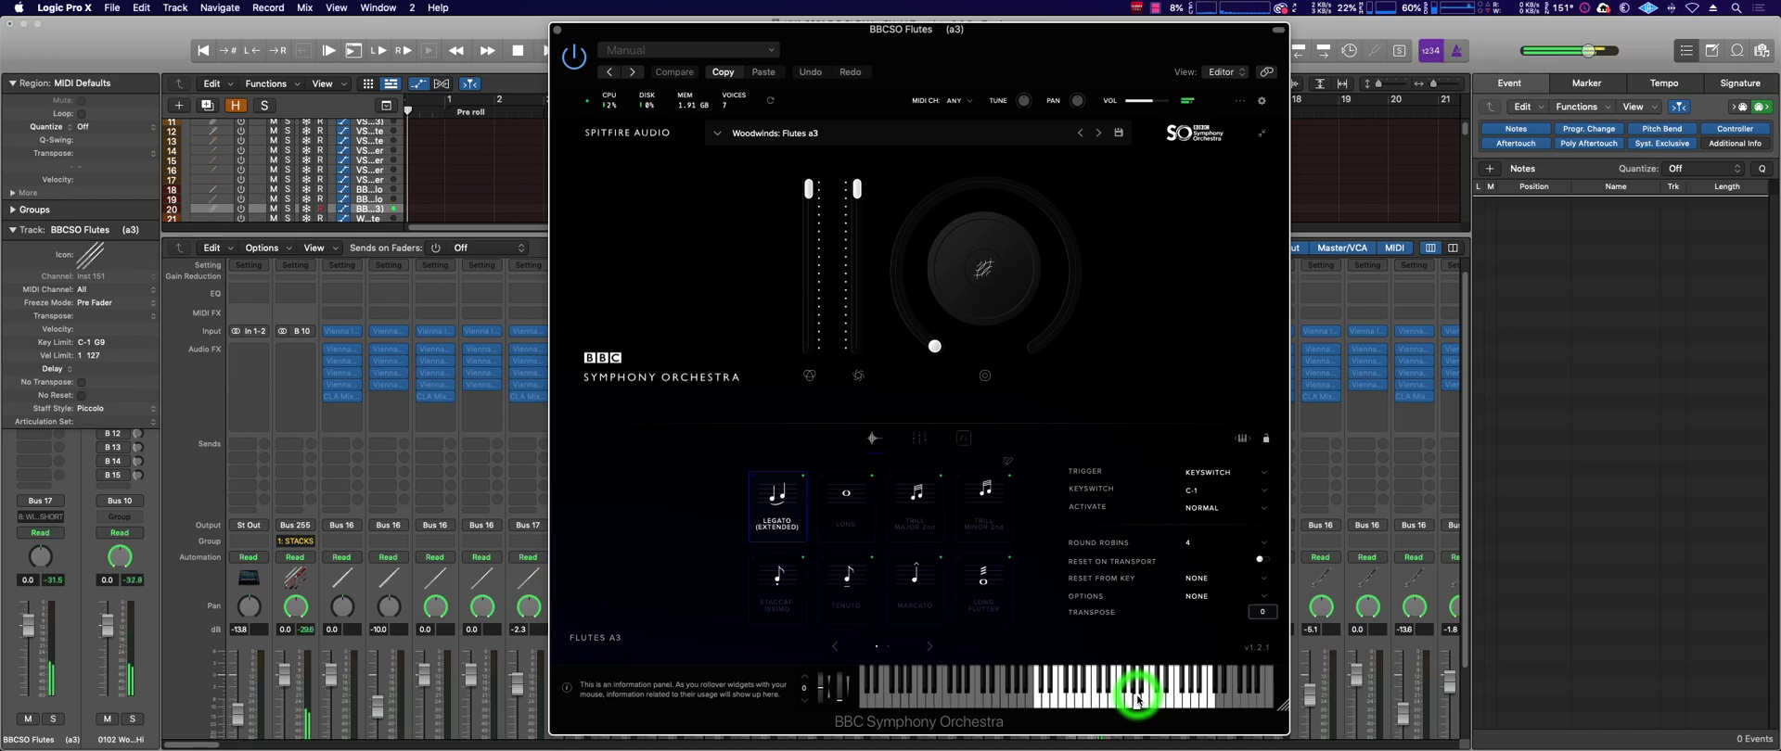